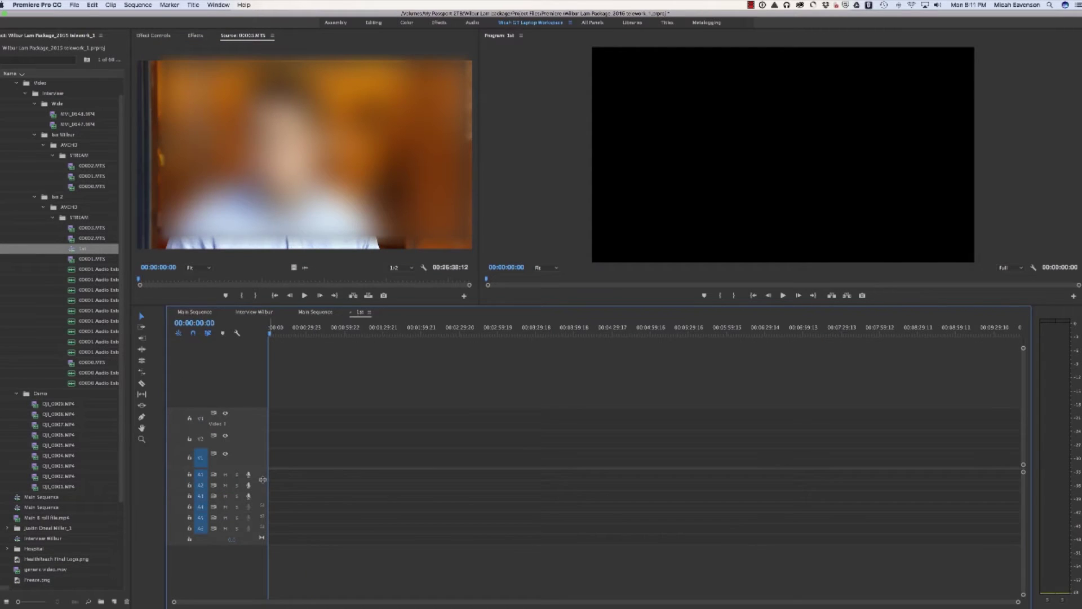
# - Place the wide interview clip MVI_0648.MP4 on video track 1 at the start of the new "1st" sequence
pyautogui.scroll(2, 262, 478)
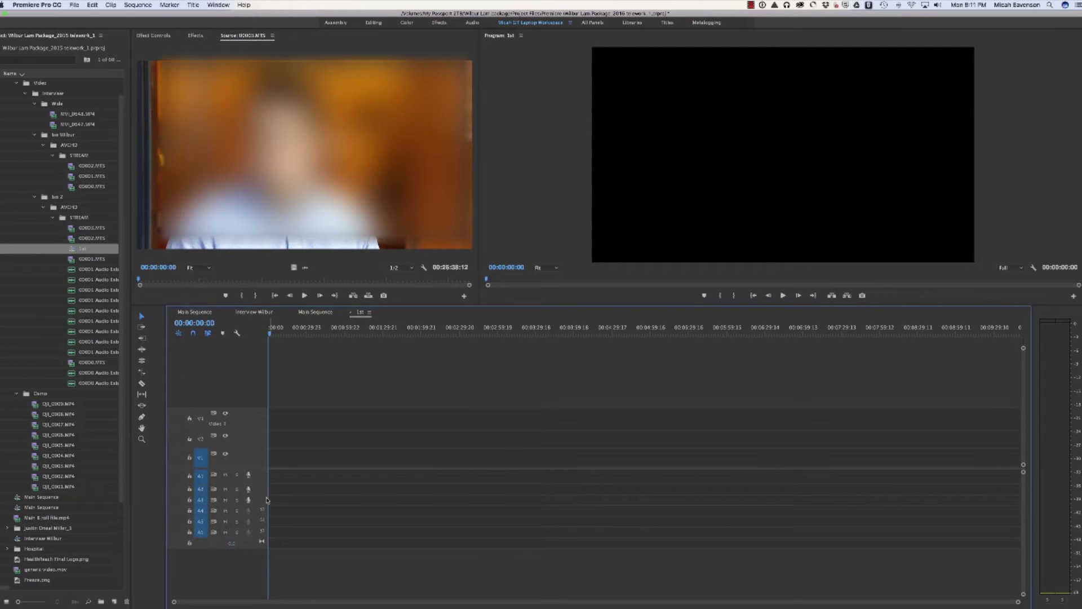
pyautogui.moveTo(263, 500); pyautogui.dragTo(265, 508)
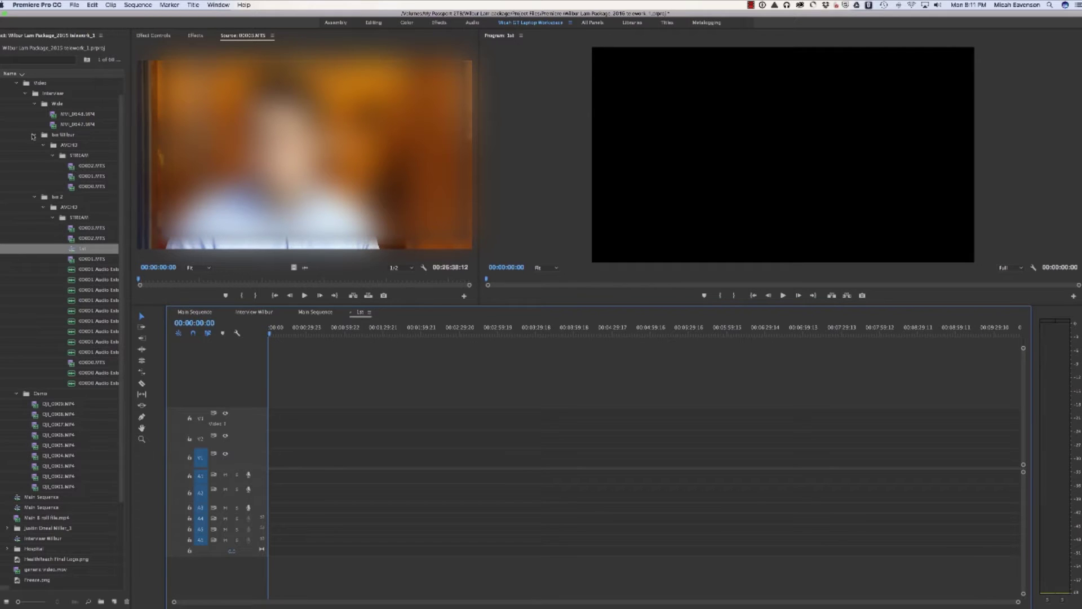
pyautogui.moveTo(55, 116); pyautogui.dragTo(265, 488)
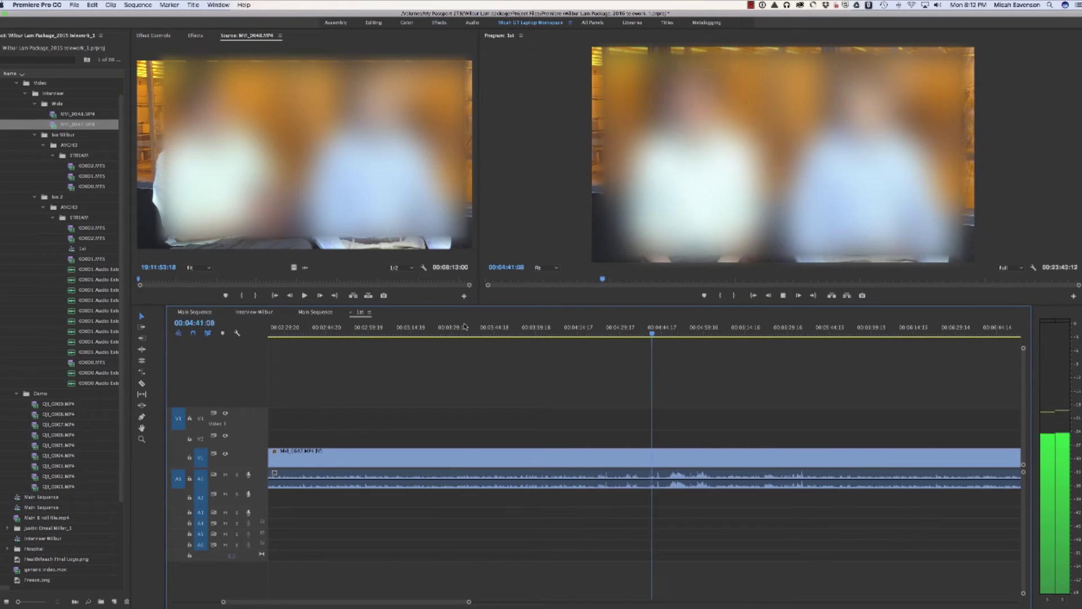
# - Add the first iso camera's 00000.MTS on video track 2 and roughly align its audio with the wide clip
pyautogui.moveTo(205, 327); pyautogui.dragTo(199, 327)
pyautogui.doubleClick(76, 186)
pyautogui.moveTo(147, 279)
pyautogui.mouseDown()
pyautogui.moveTo(201, 279)
pyautogui.moveTo(137, 279)
pyautogui.mouseUp()
pyautogui.moveTo(254, 197); pyautogui.dragTo(472, 439)
pyautogui.press('=')
pyautogui.press('=')
pyautogui.moveTo(560, 440); pyautogui.dragTo(669, 445)
pyautogui.click(310, 437)
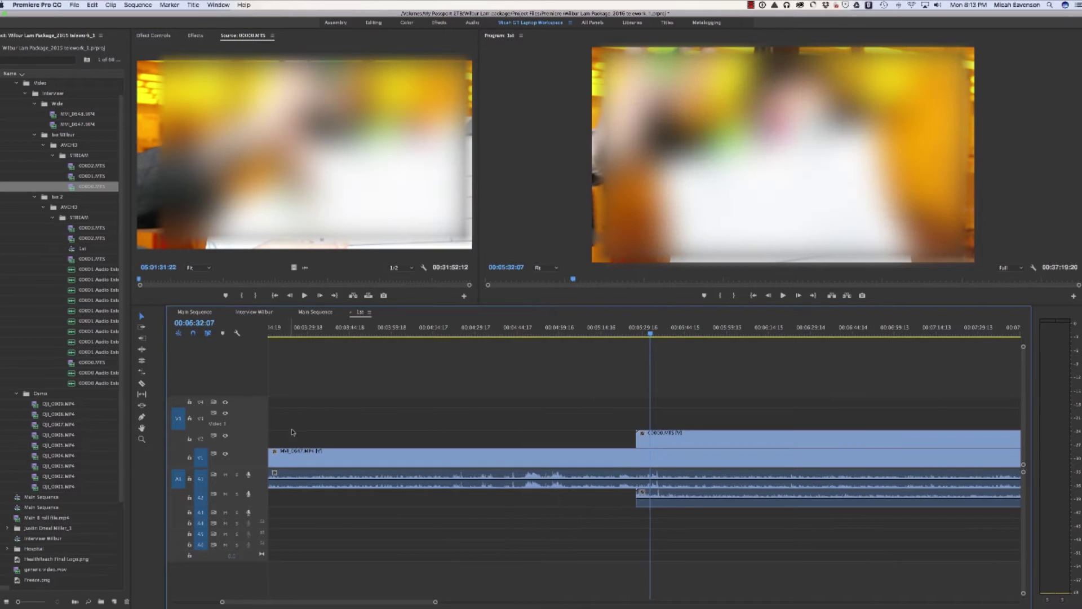
# - Trim the wide clip's start to match the 00000.MTS clip and delete the empty space before them
pyautogui.press('-')
pyautogui.press('super+z')
pyautogui.click(92, 5)
pyautogui.click(102, 26)
pyautogui.press('\\')
pyautogui.click(323, 452)
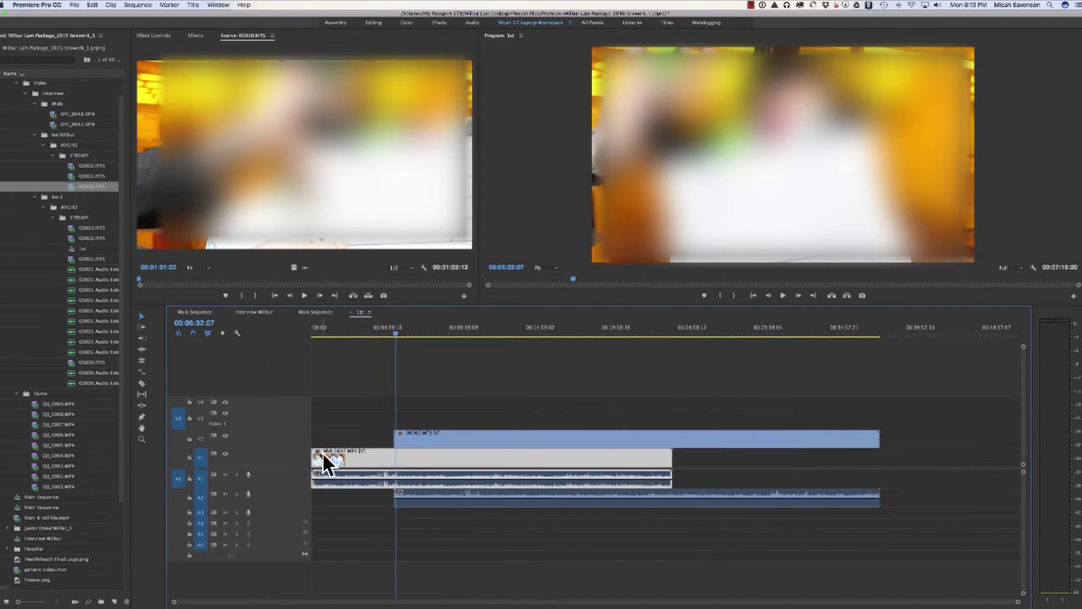
pyautogui.moveTo(313, 454); pyautogui.dragTo(269, 441)
pyautogui.click(316, 440)
pyautogui.press('Delete')
# - Sync the 00000.MTS clip on video track 2 to the wide clip at the clap and remove the leftover gap
pyautogui.press('=')
pyautogui.press('=')
pyautogui.press('=')
pyautogui.press('=')
pyautogui.press('=')
pyautogui.press('=')
pyautogui.press('space')
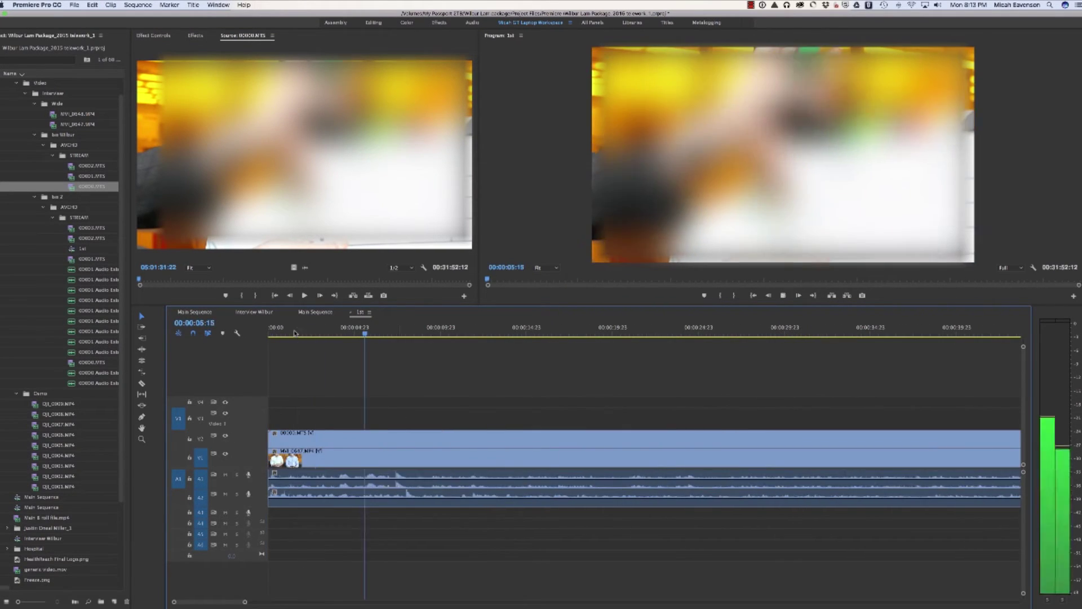
pyautogui.moveTo(399, 444); pyautogui.dragTo(408, 444)
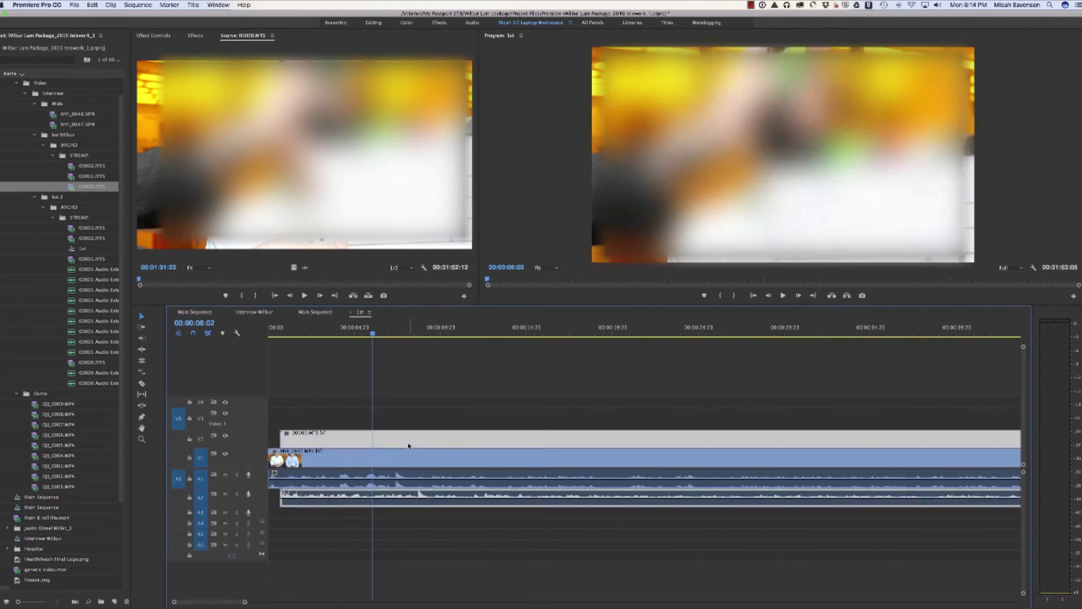
pyautogui.press('super+z')
pyautogui.moveTo(275, 457)
pyautogui.mouseDown()
pyautogui.moveTo(284, 456)
pyautogui.moveTo(278, 440)
pyautogui.mouseUp()
pyautogui.rightClick(273, 440)
pyautogui.click(296, 446)
# - Play the sequence from the clap to check the sync between the wide and first iso clips
pyautogui.click(400, 334)
pyautogui.press('space')
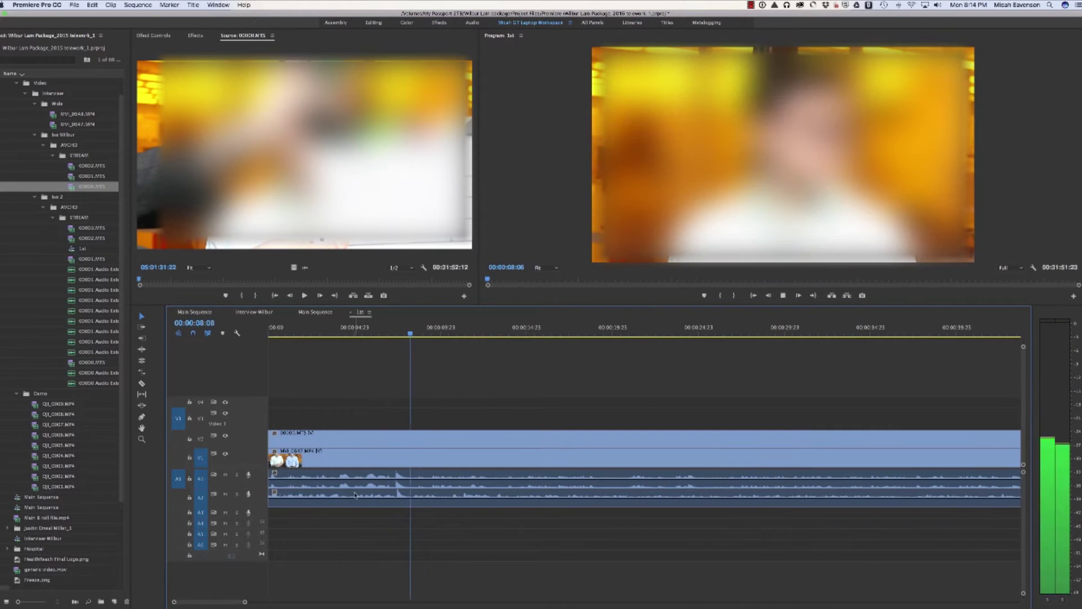
pyautogui.press('space')
# - Mark an in point near the clap in the Iso 2 bin's 00000.MTS and place the clip on video track 3
pyautogui.doubleClick(72, 238)
pyautogui.doubleClick(74, 362)
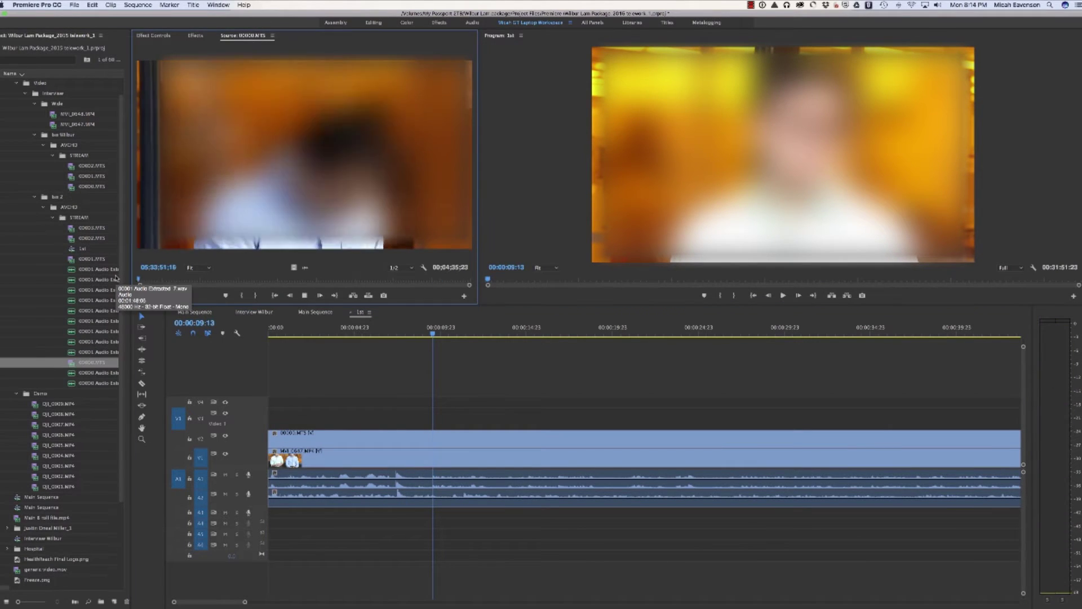
pyautogui.press('space')
# - Play the clap at close range and nudge the wide clip so its audio peak matches the first iso clip
pyautogui.press('space')
pyautogui.press('i')
pyautogui.moveTo(282, 197); pyautogui.dragTo(387, 417)
pyautogui.click(395, 332)
pyautogui.press('=')
pyautogui.press('=')
pyautogui.press('=')
pyautogui.press('space')
pyautogui.moveTo(646, 471); pyautogui.dragTo(658, 471)
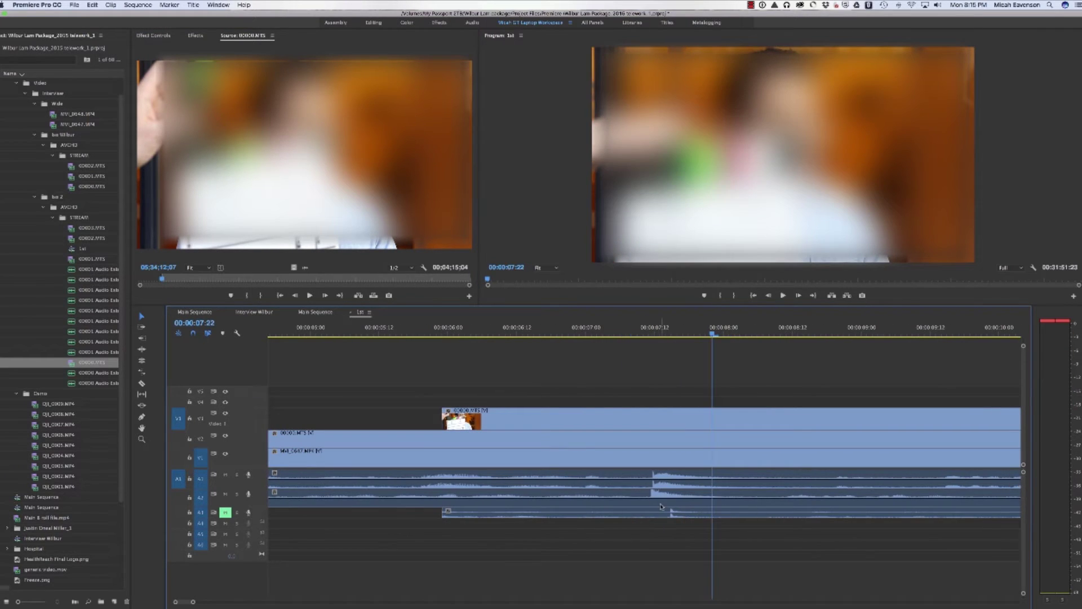
# - Mute audio tracks 1 and 2 and play the clap with only the second iso camera's audio
pyautogui.moveTo(248, 518); pyautogui.dragTo(248, 527)
pyautogui.click(225, 474)
pyautogui.click(225, 494)
pyautogui.click(225, 511)
pyautogui.click(620, 333)
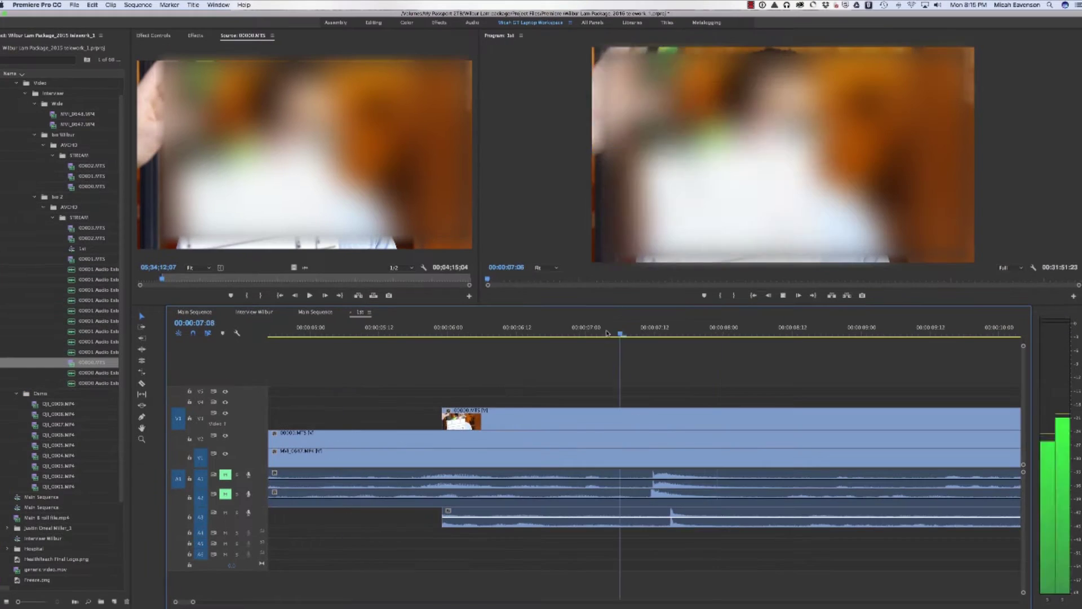
pyautogui.press('space')
# - Shift the second iso clip on video track 3 earlier so its clap peak lines up with the other two cameras
pyautogui.press('-')
pyautogui.press('-')
pyautogui.click(524, 329)
pyautogui.press('=')
pyautogui.press('=')
pyautogui.press('=')
pyautogui.moveTo(722, 516); pyautogui.dragTo(688, 515)
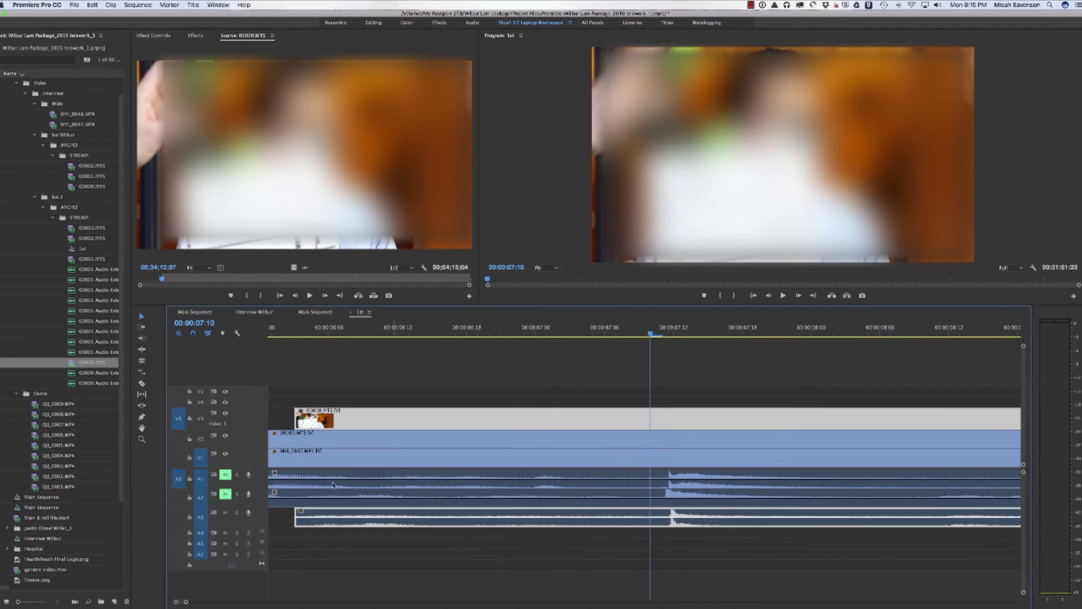
# - Enlarge audio tracks 1 and 2 in the timeline and play the sequence to check the three-camera sync
pyautogui.moveTo(257, 506); pyautogui.dragTo(257, 512)
pyautogui.moveTo(258, 488); pyautogui.dragTo(258, 496)
pyautogui.press('space')
pyautogui.press('-')
pyautogui.press('-')
pyautogui.press('-')
pyautogui.press('-')
pyautogui.press('-')
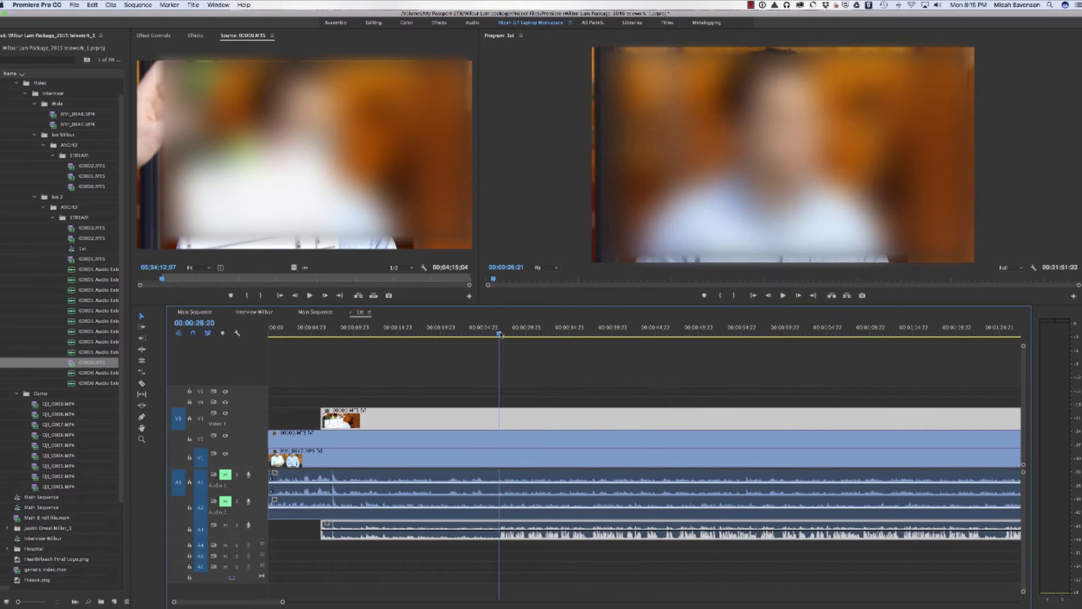
pyautogui.press('space')
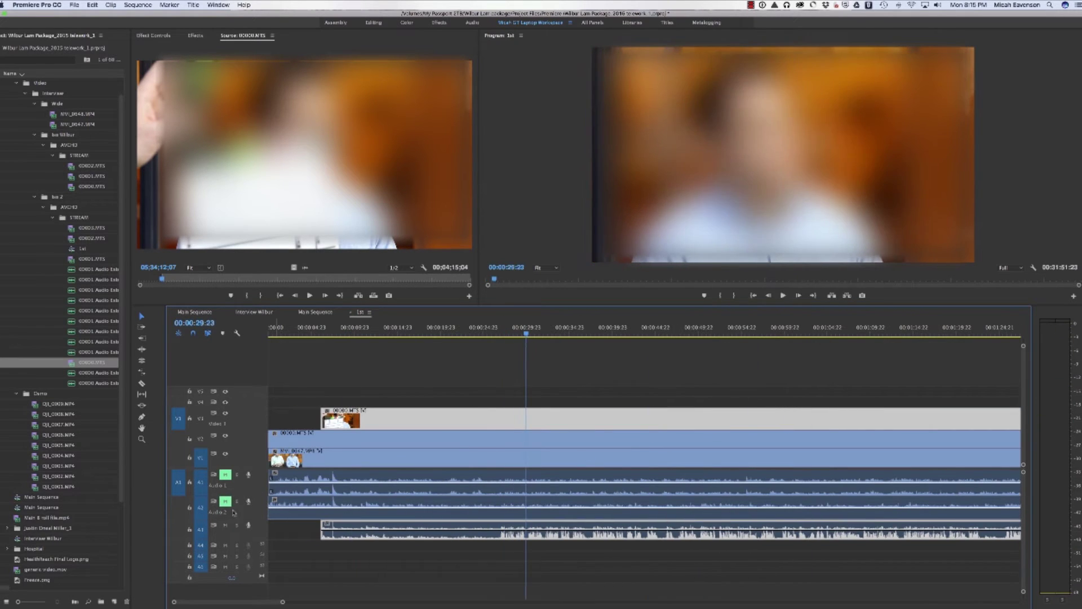
# - Trim the starts of the clips on video tracks 1 and 2 to about the start of the track 3 clip
pyautogui.press('s')
pyautogui.moveTo(270, 435); pyautogui.dragTo(319, 436)
pyautogui.moveTo(271, 453); pyautogui.dragTo(320, 453)
# - View the edited Main Sequence for comparison and return to the start of the "1st" sequence
pyautogui.click(315, 312)
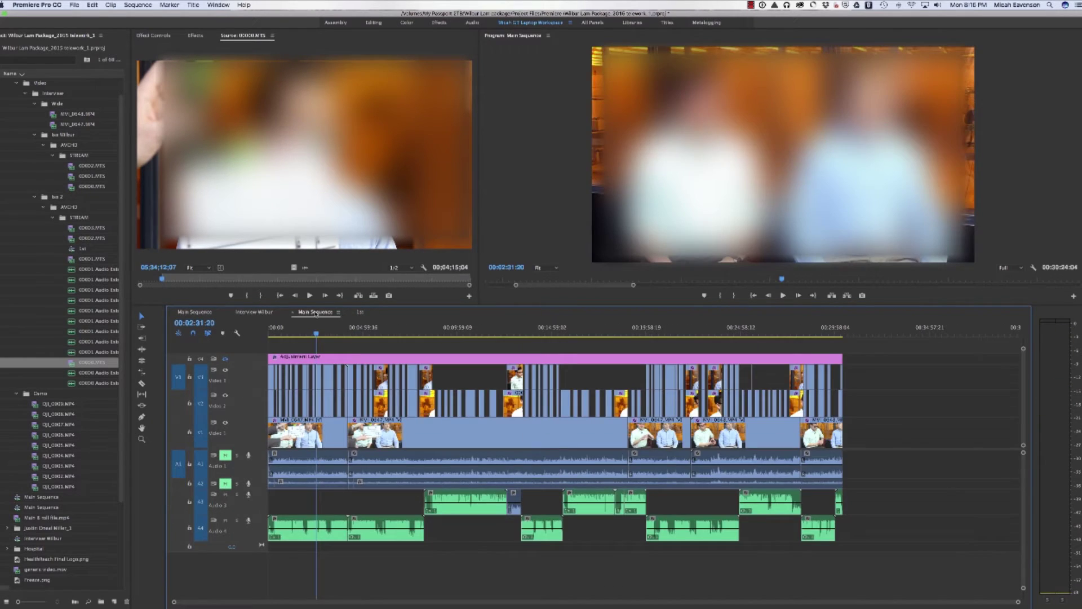
pyautogui.click(359, 312)
pyautogui.click(278, 328)
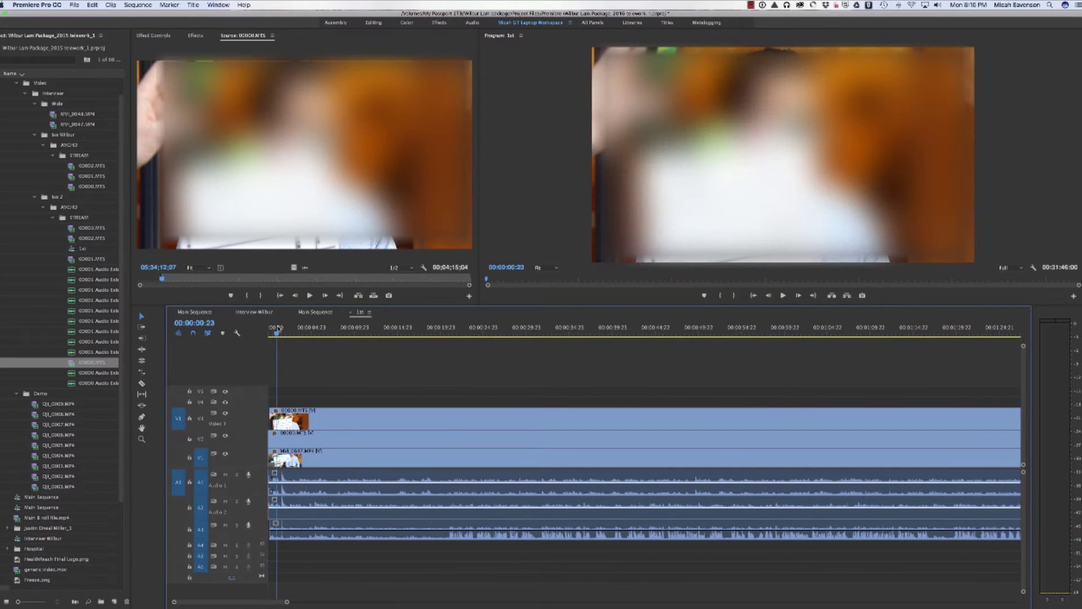
# - Examine the clap peaks on all three audio tracks up close and play through them to check their alignment
pyautogui.press('-')
pyautogui.press('-')
pyautogui.press('-')
pyautogui.press('-')
pyautogui.press('-')
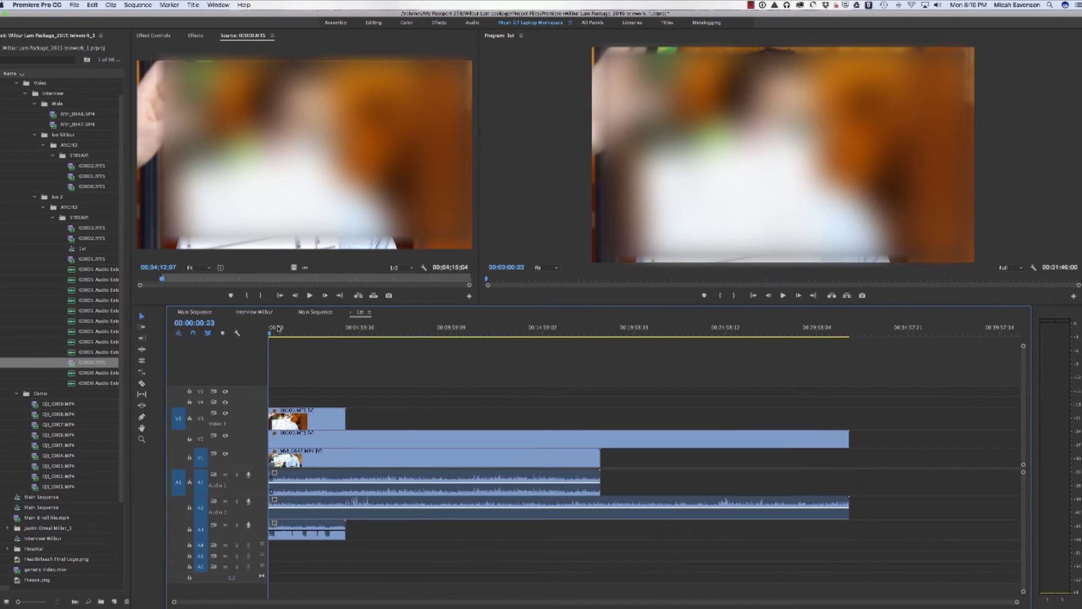
pyautogui.press('=')
pyautogui.press('=')
pyautogui.press('=')
pyautogui.press('=')
pyautogui.press('=')
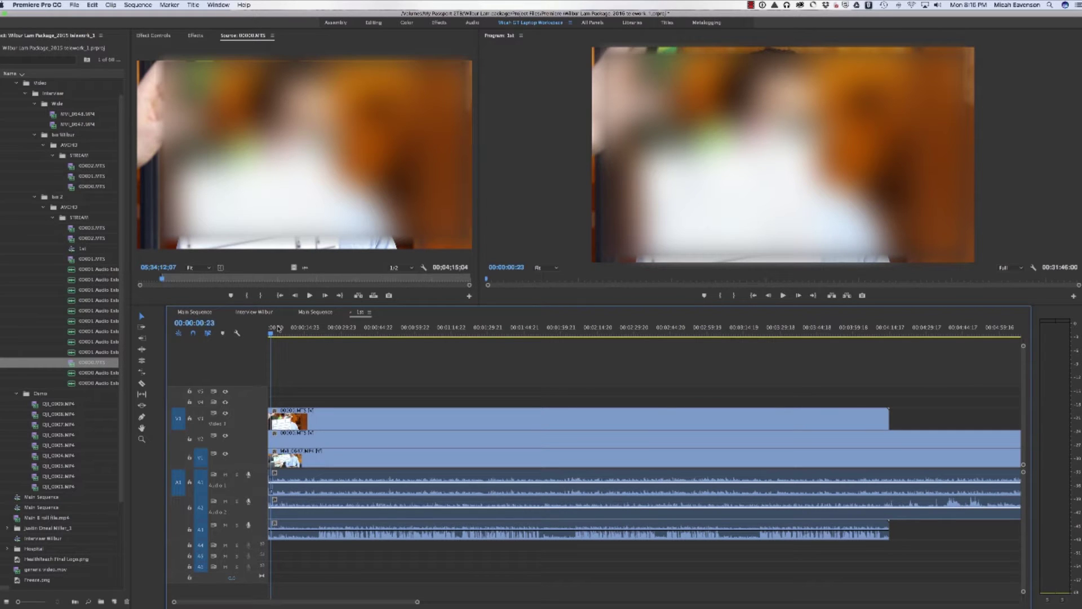
pyautogui.press('-')
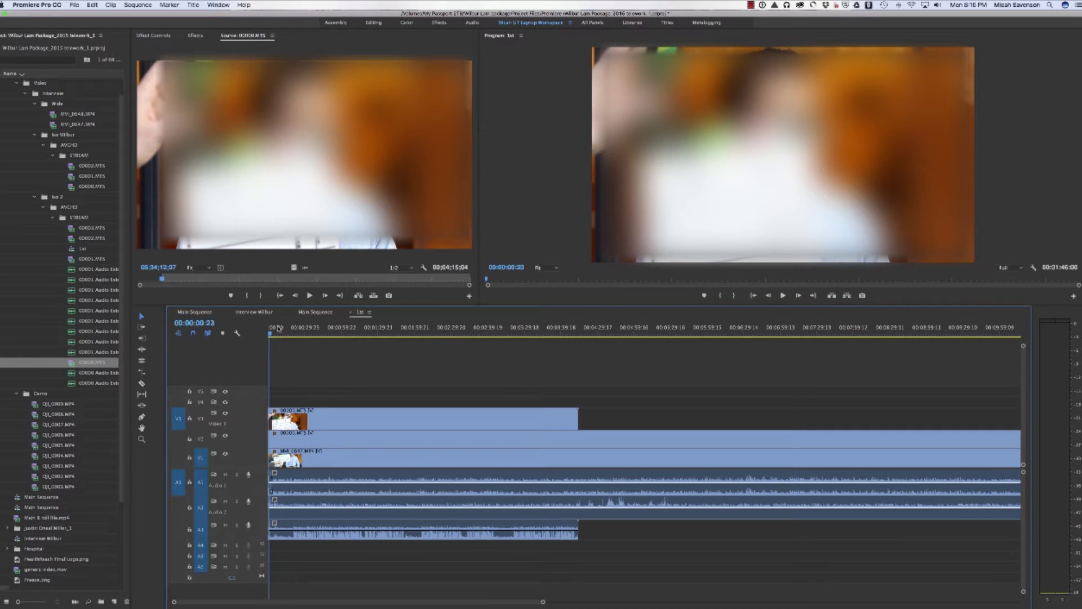
pyautogui.press('=')
pyautogui.press('=')
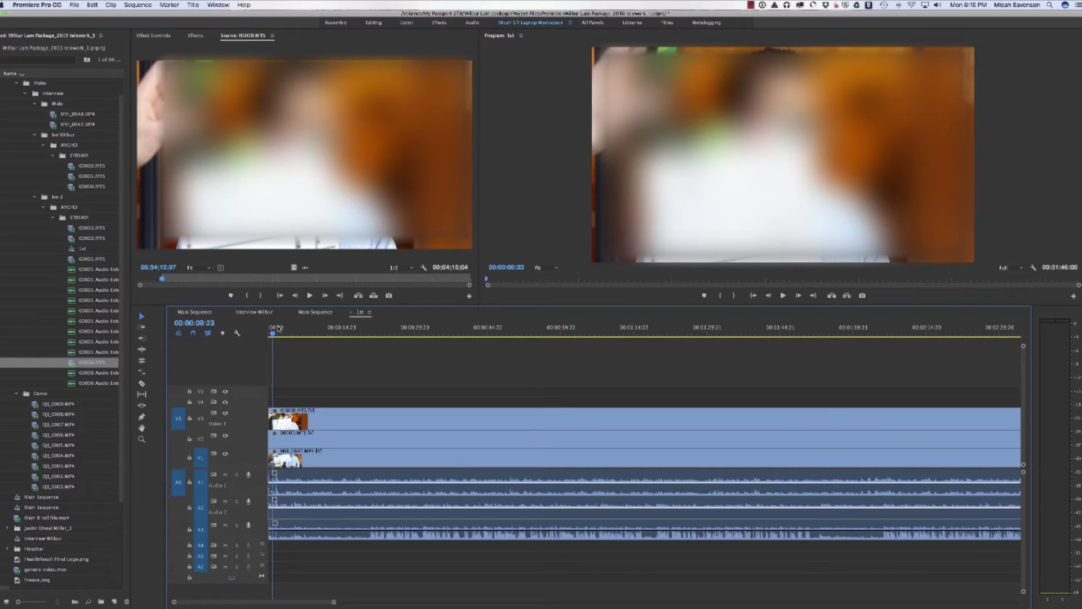
pyautogui.press('=')
pyautogui.press('=')
pyautogui.press('=')
pyautogui.press('=')
pyautogui.press('=')
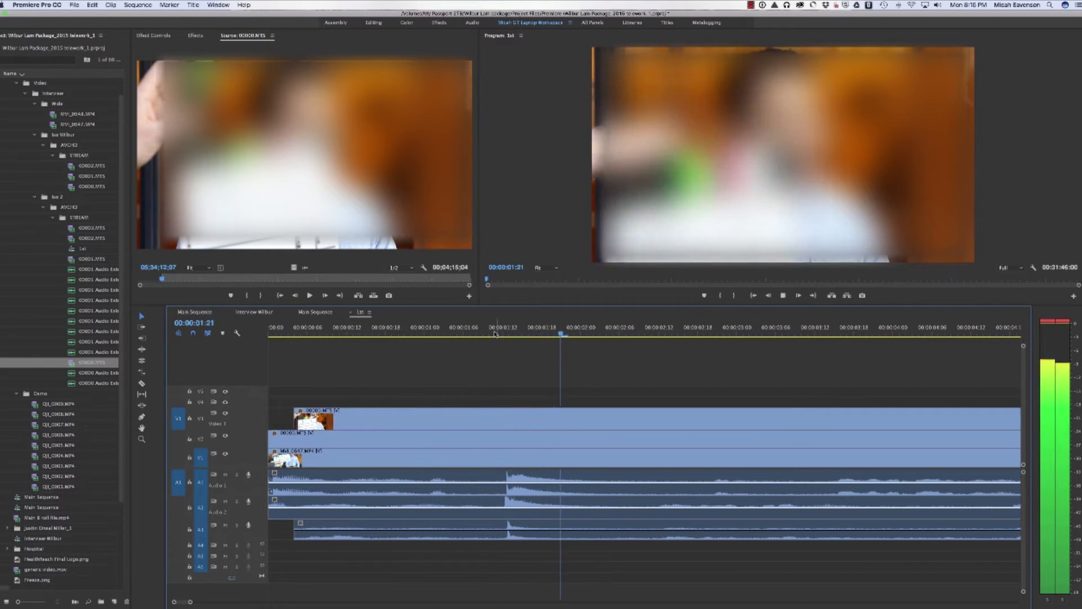
pyautogui.press('space')
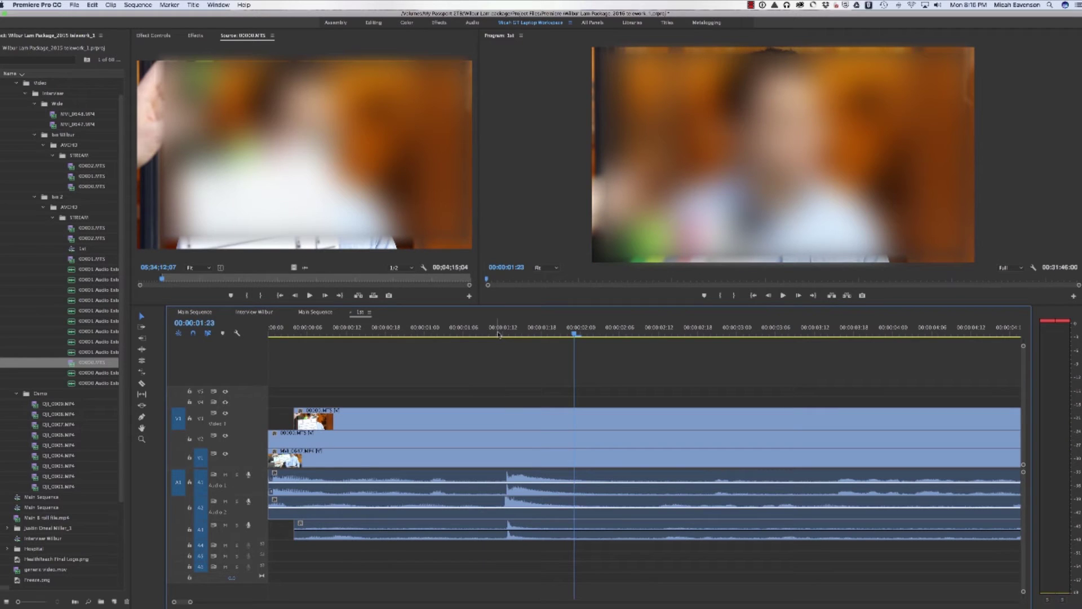
# - Toggle the visibility of the upper video tracks to compare camera angles, and replay the clap with all tracks visible
pyautogui.click(225, 413)
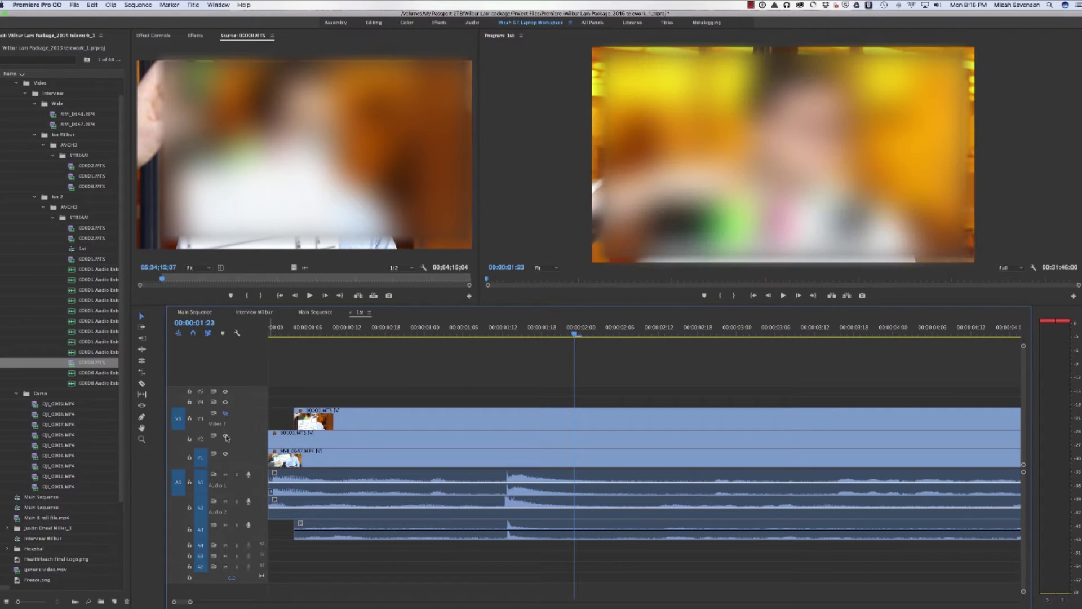
pyautogui.click(226, 437)
pyautogui.click(225, 415)
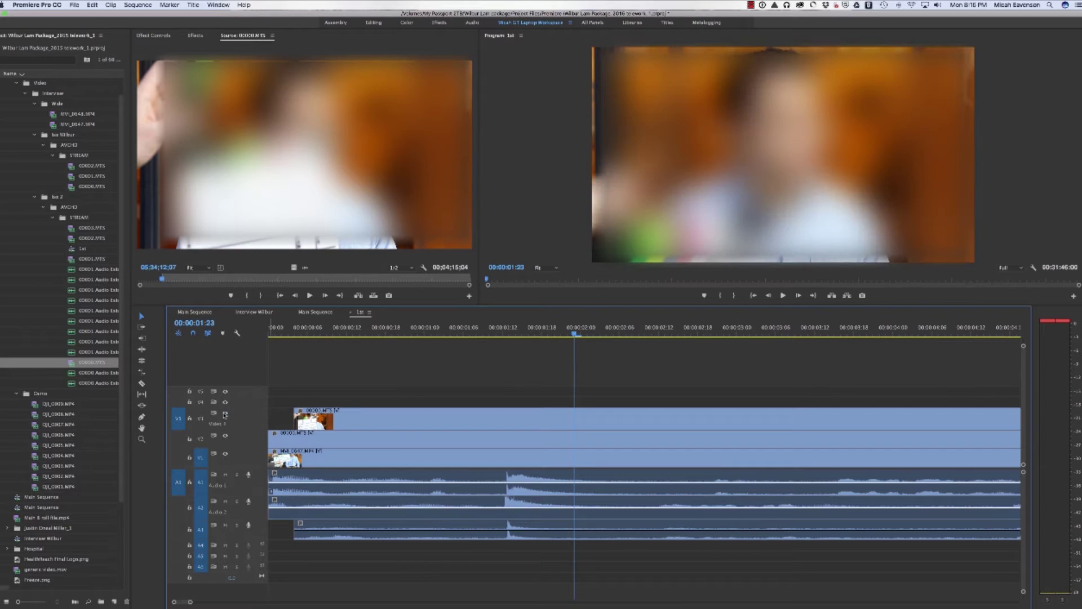
pyautogui.press('space')
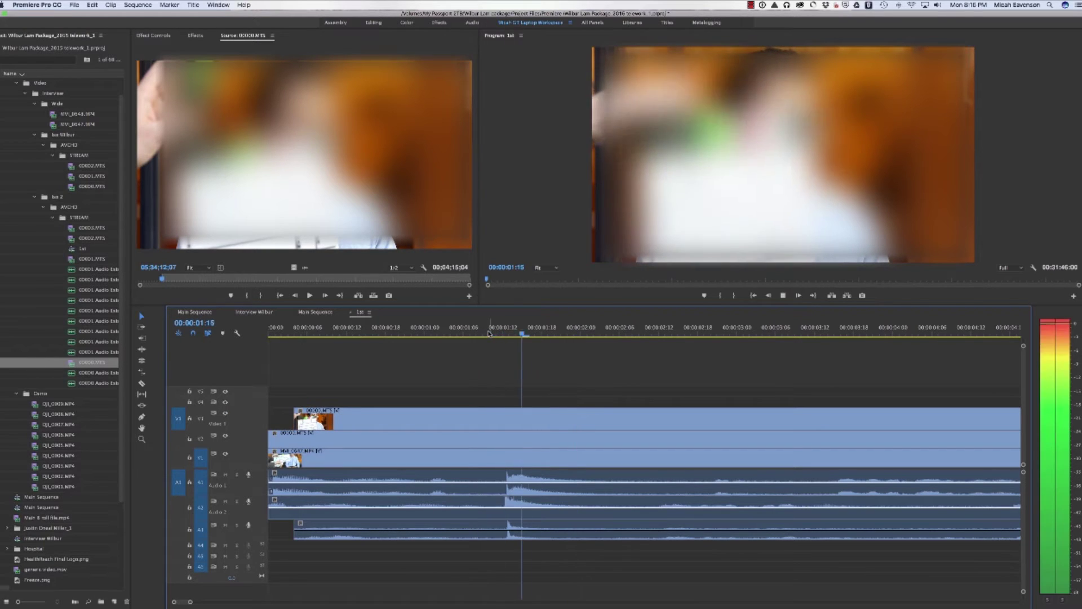
pyautogui.press('space')
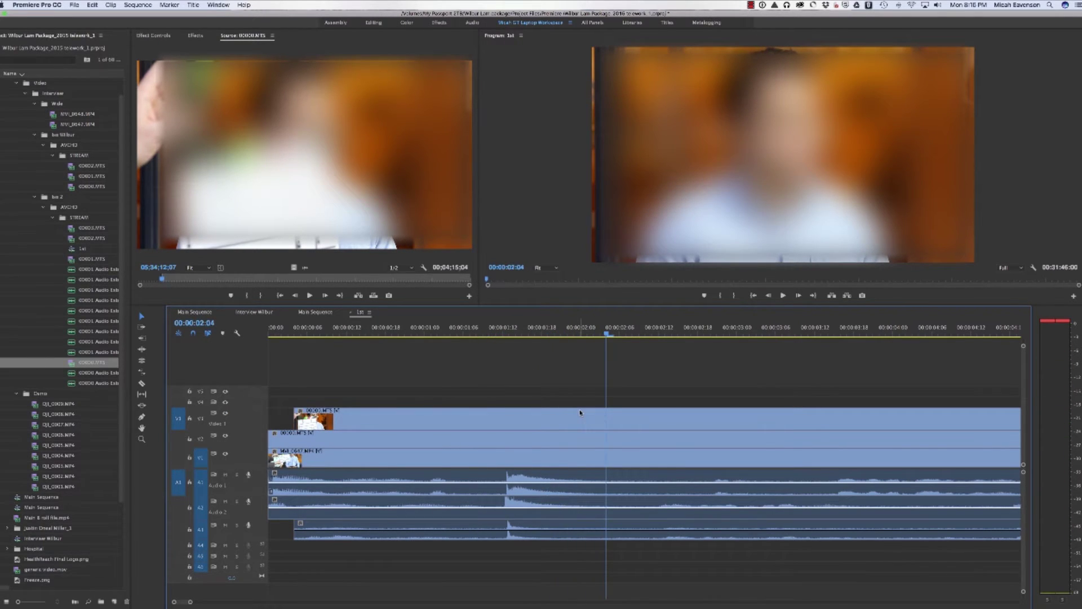
# - Show the full sequence and scrub through the synced clips, returning the playhead to the start
pyautogui.press('-')
pyautogui.press('-')
pyautogui.press('-')
pyautogui.press('-')
pyautogui.press('-')
pyautogui.press('-')
pyautogui.press('-')
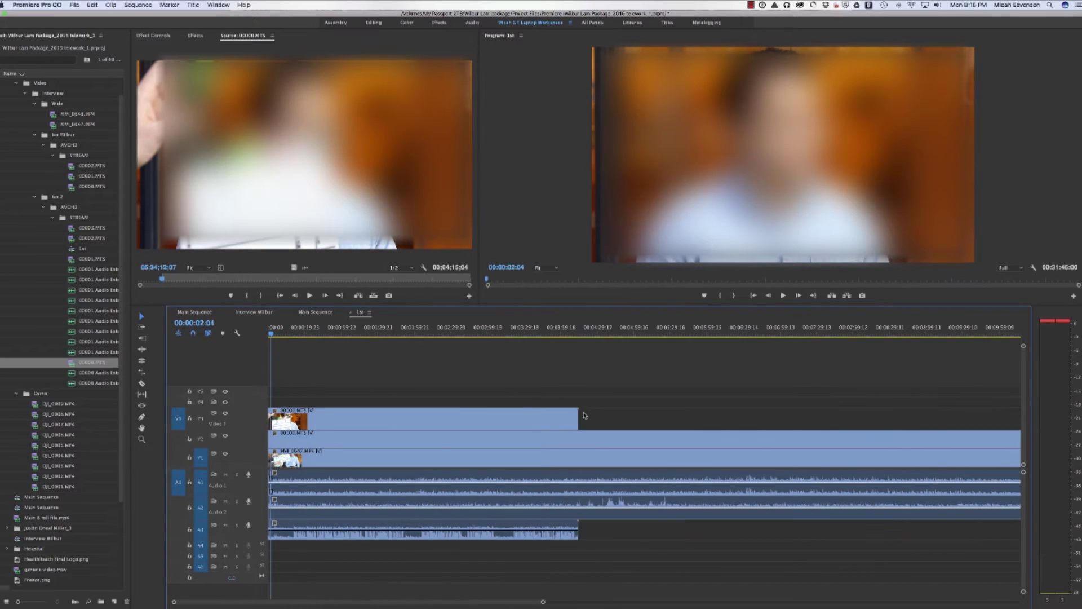
pyautogui.press('-')
pyautogui.press('-')
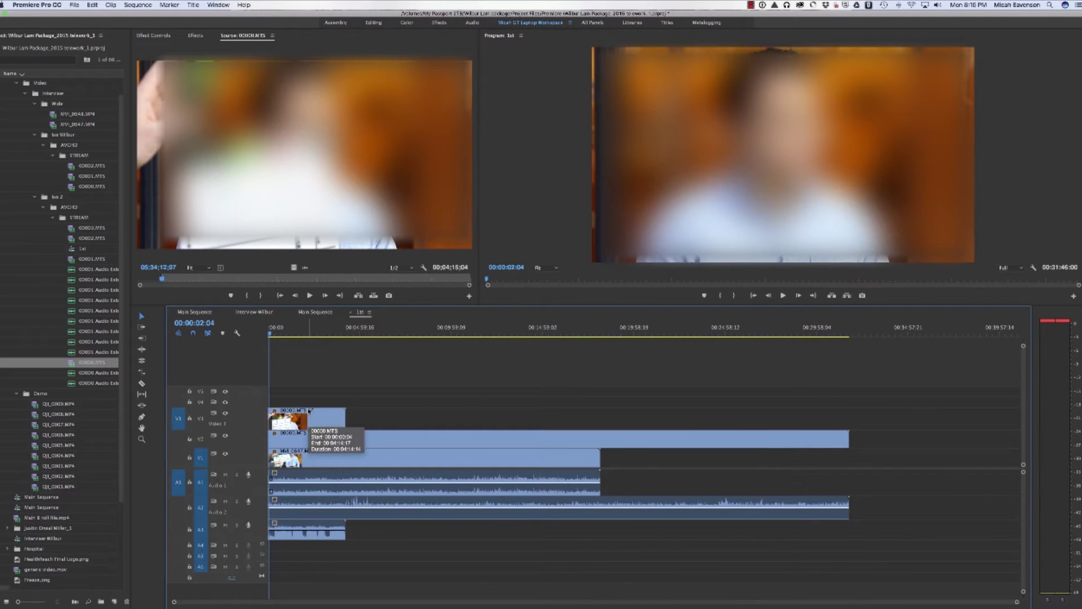
pyautogui.click(325, 335)
pyautogui.moveTo(326, 337); pyautogui.dragTo(232, 369)
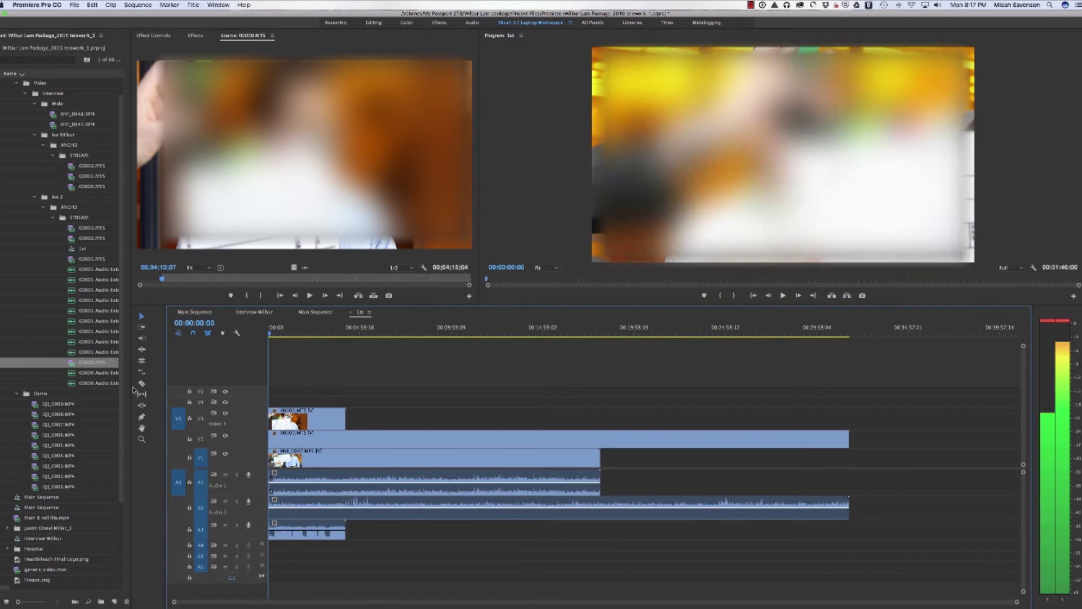
# - Create an adjustment layer with the default video settings and place it on video track 4 across the whole sequence
pyautogui.scroll(2, 92, 503)
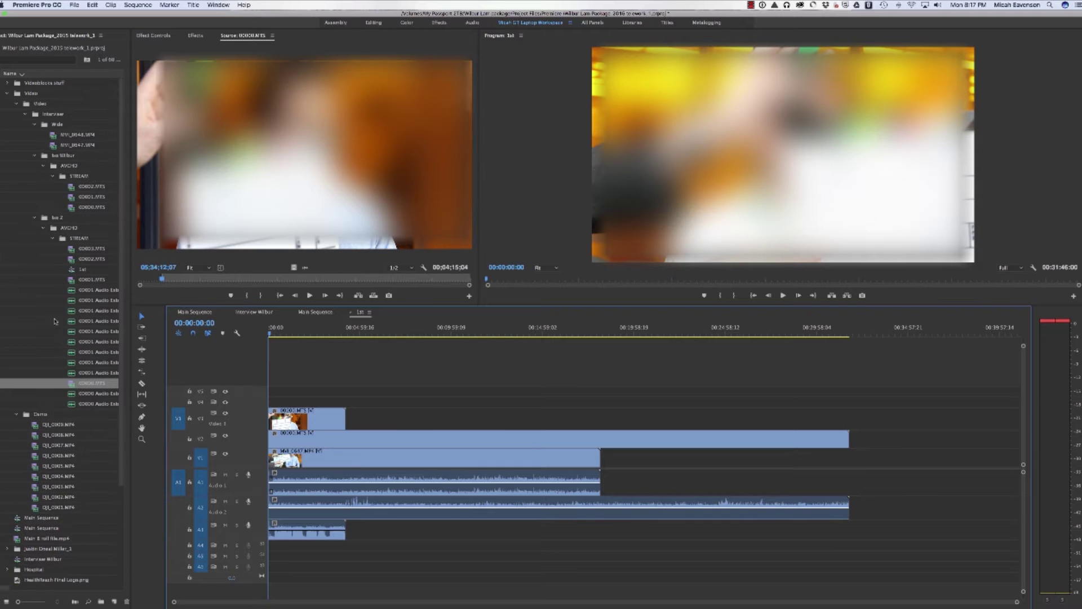
pyautogui.scroll(-4, 74, 457)
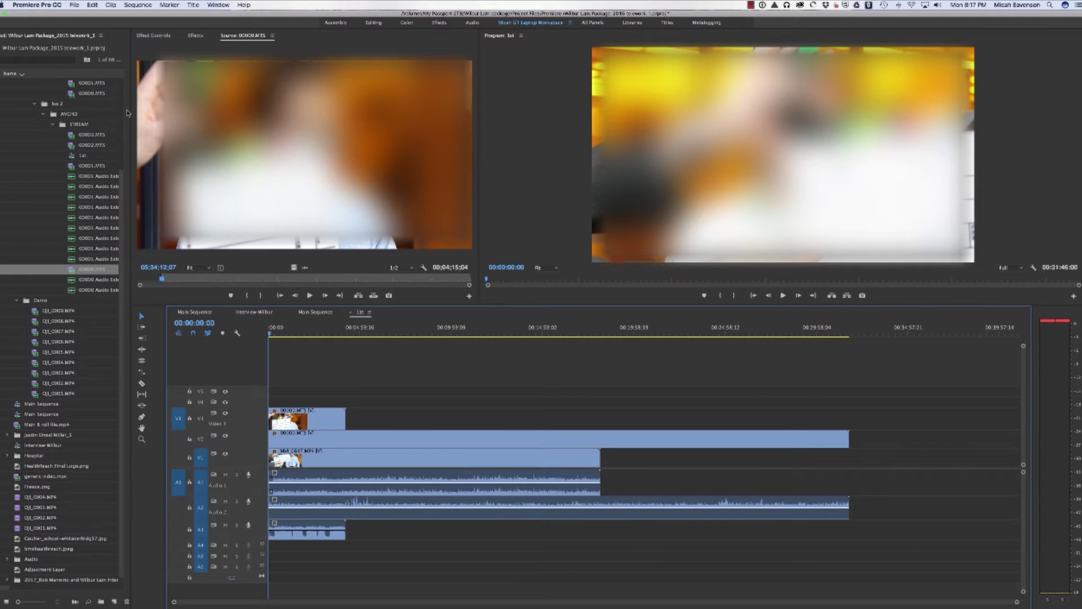
pyautogui.rightClick(61, 355)
pyautogui.moveTo(93, 388)
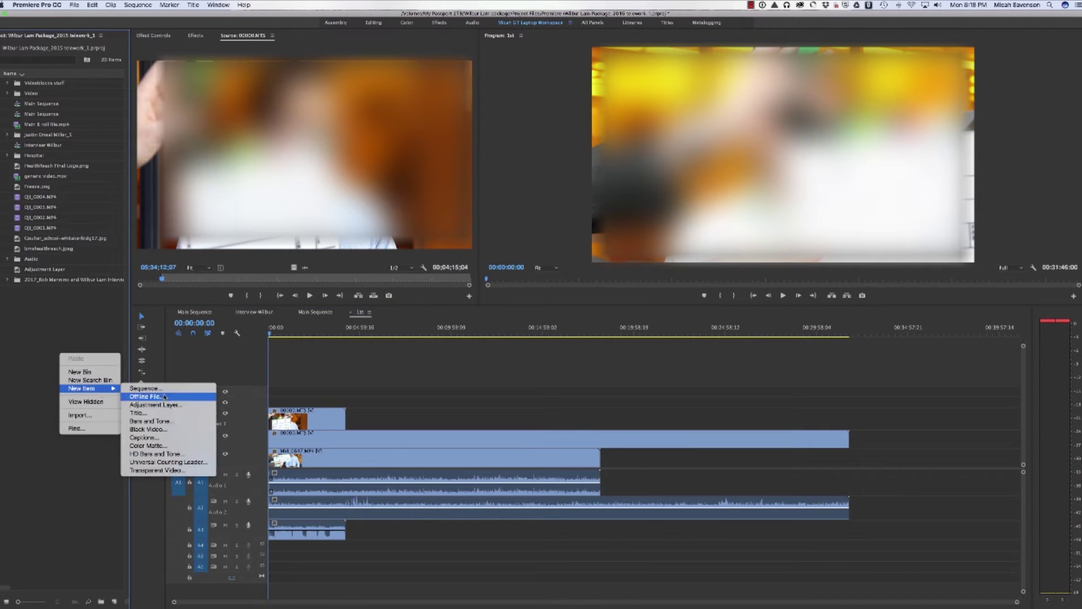
pyautogui.click(157, 404)
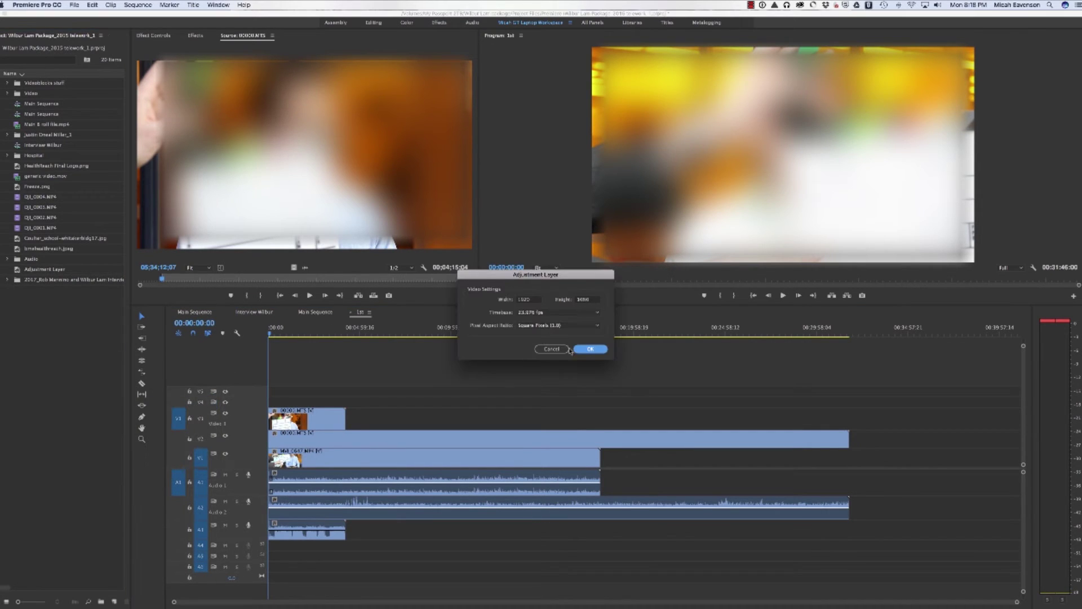
pyautogui.click(590, 349)
pyautogui.moveTo(17, 280); pyautogui.dragTo(852, 439)
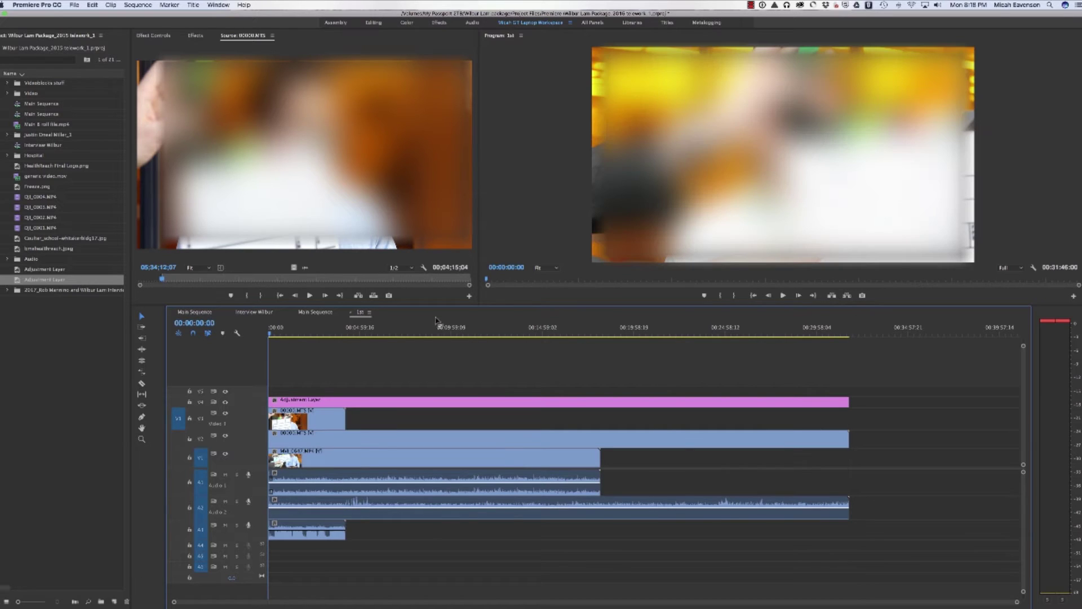
# - Find the Timecode video effect and apply it to the adjustment layer on video track 4
pyautogui.click(421, 329)
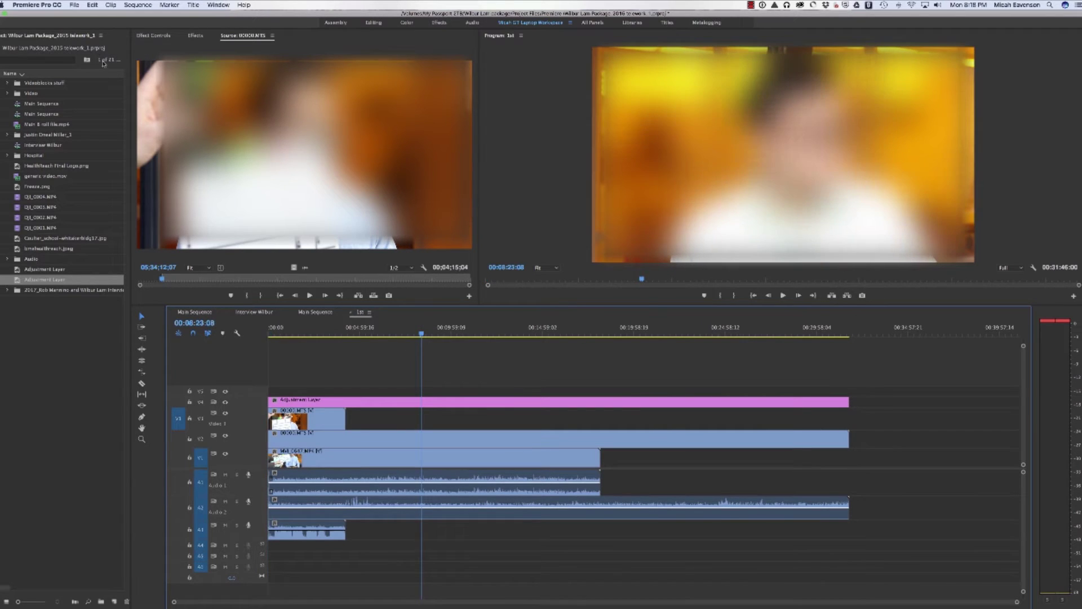
pyautogui.click(192, 36)
pyautogui.click(157, 47)
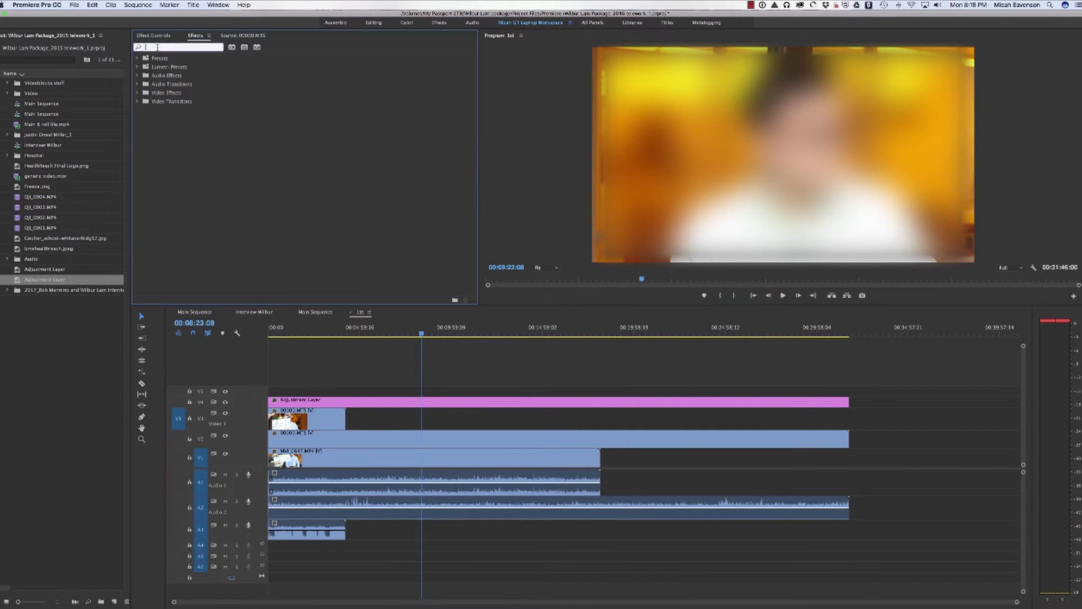
pyautogui.write('time')
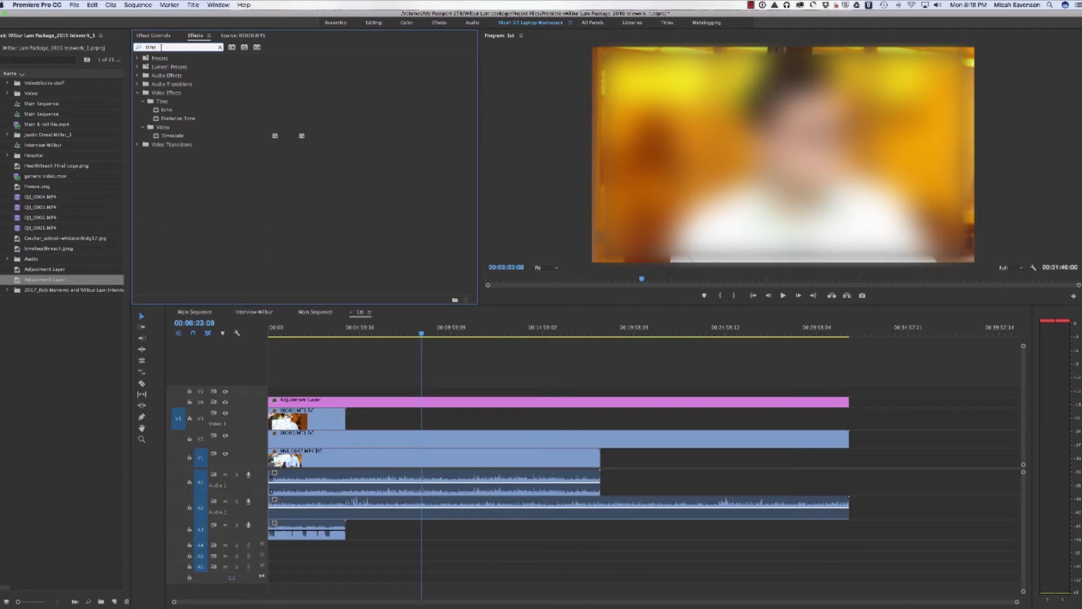
pyautogui.moveTo(156, 137); pyautogui.dragTo(434, 402)
# - Mute audio tracks 1 and 2, scrub through the sequence to check the timecode overlay, and inspect the short clip on audio track 3
pyautogui.click(304, 332)
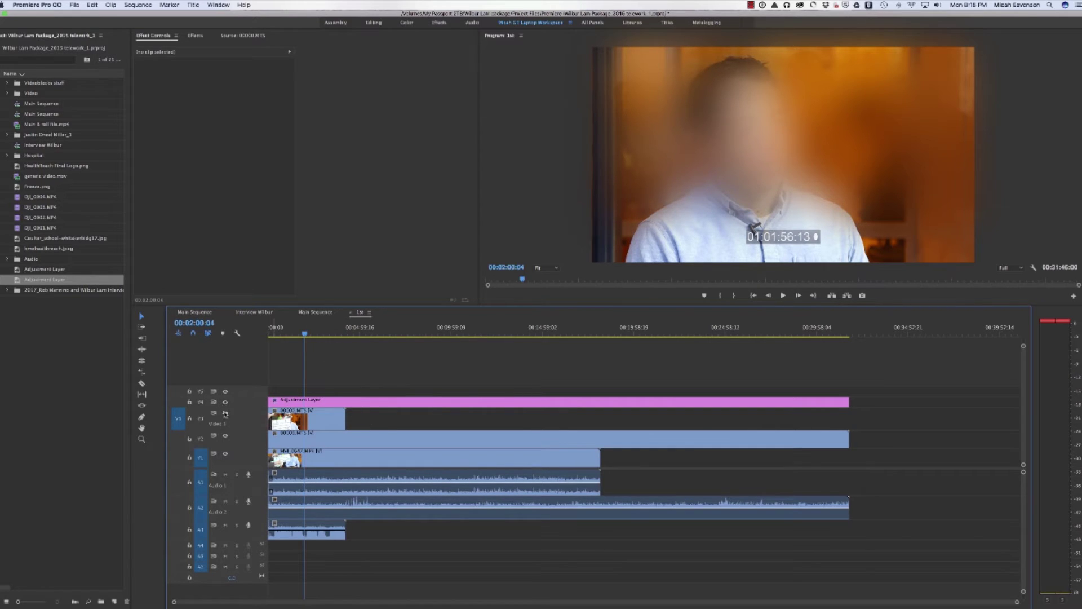
pyautogui.moveTo(305, 334); pyautogui.dragTo(423, 362)
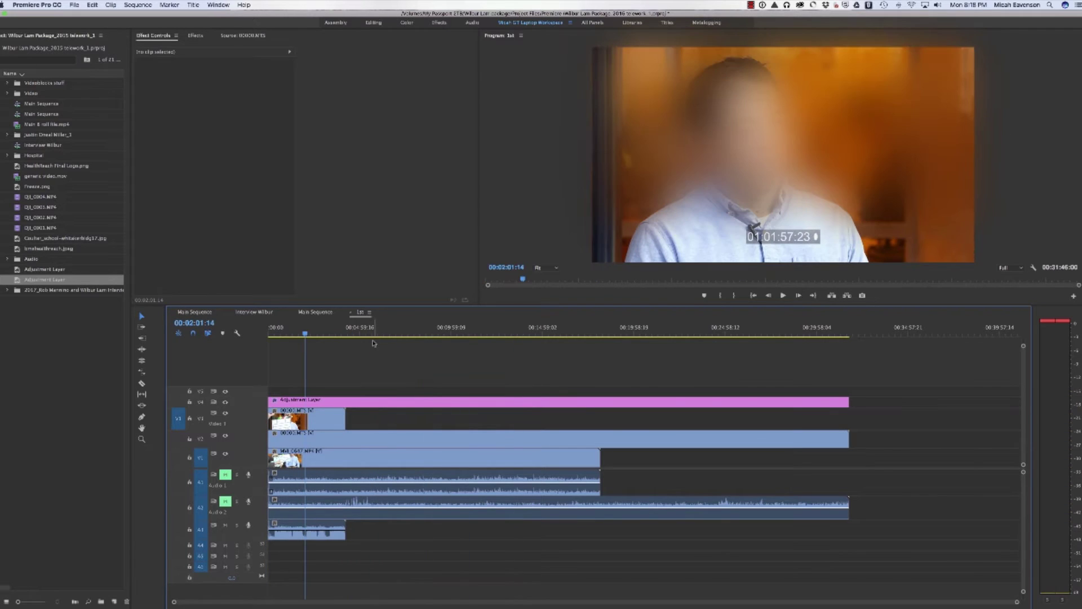
pyautogui.click(815, 334)
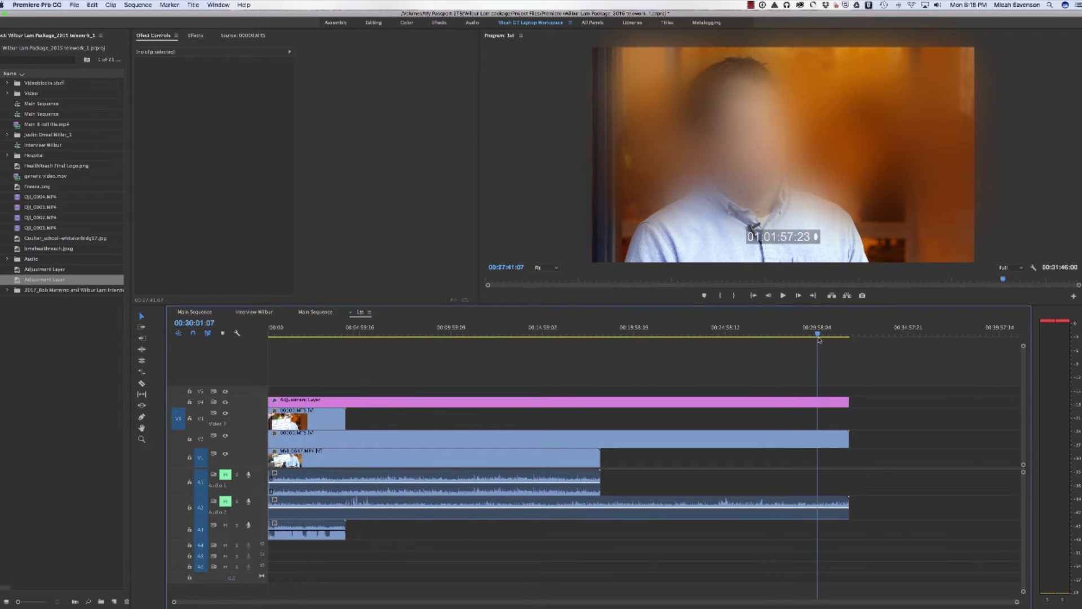
pyautogui.click(780, 333)
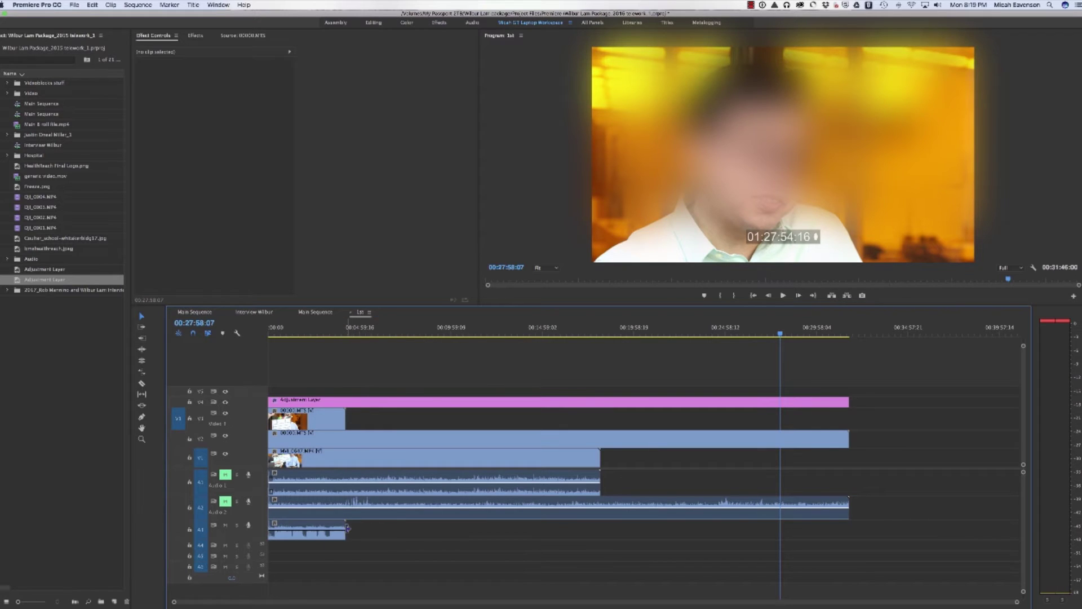
pyautogui.moveTo(348, 530); pyautogui.dragTo(391, 533)
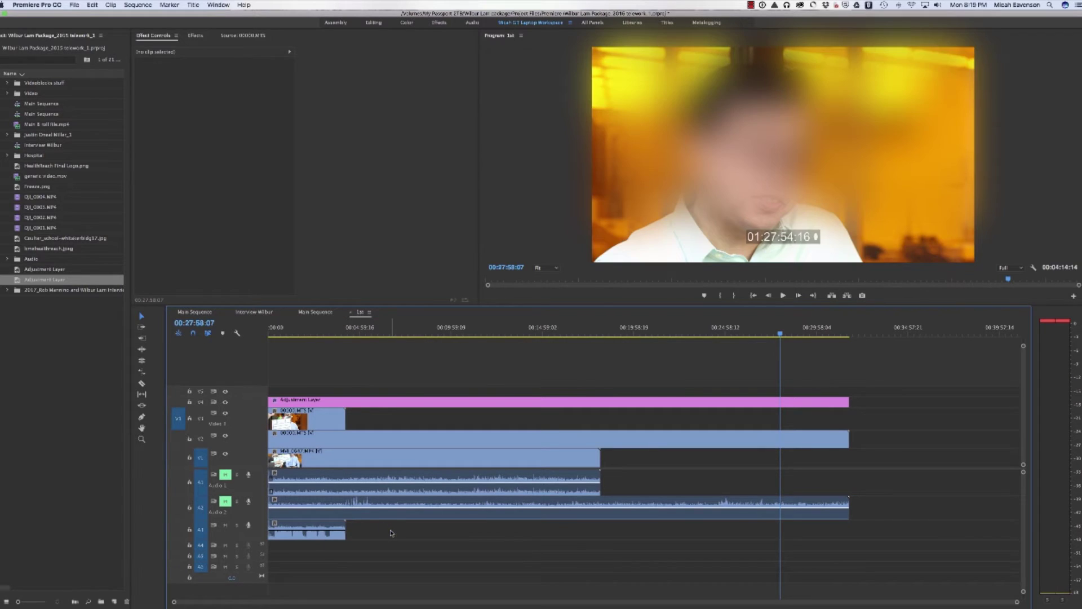
pyautogui.click(327, 528)
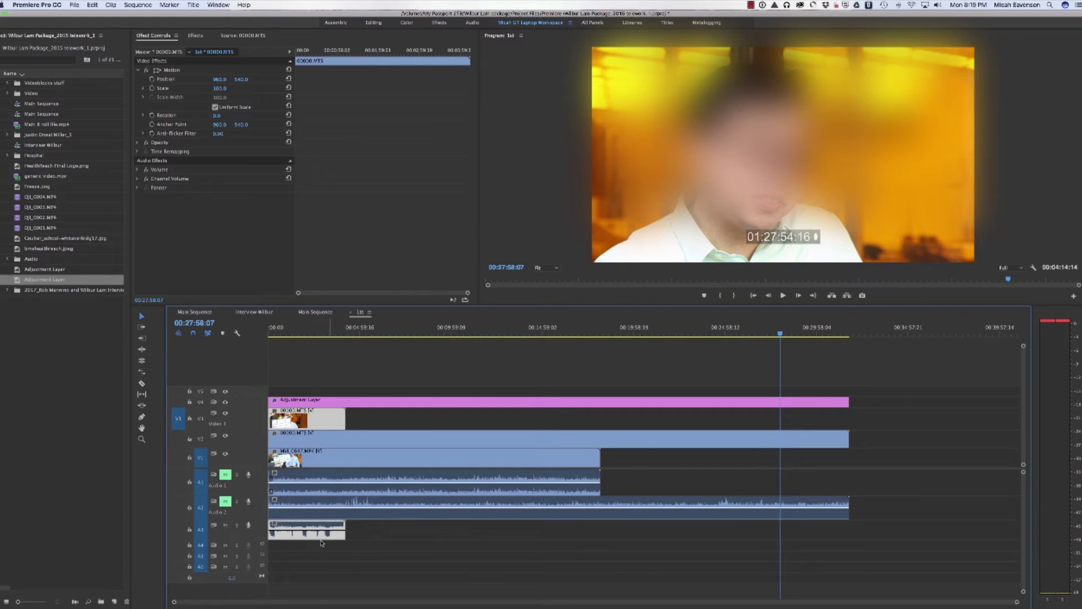
# - Scrub through the opening minutes to examine the camera angles under the timecode overlay and inspect the short clip on video track 3
pyautogui.click(316, 333)
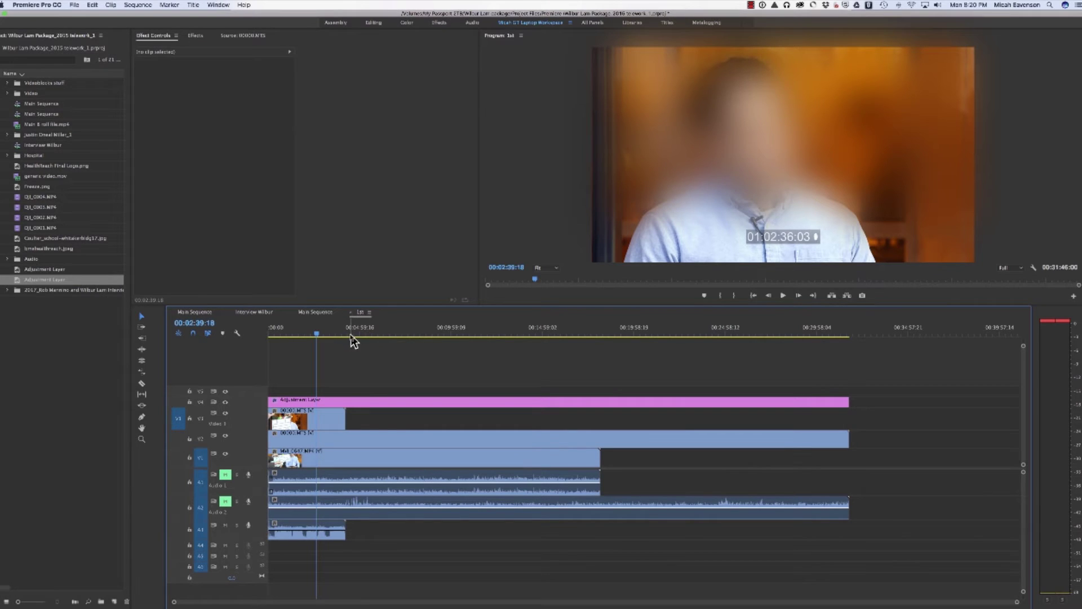
pyautogui.moveTo(351, 335); pyautogui.dragTo(310, 335)
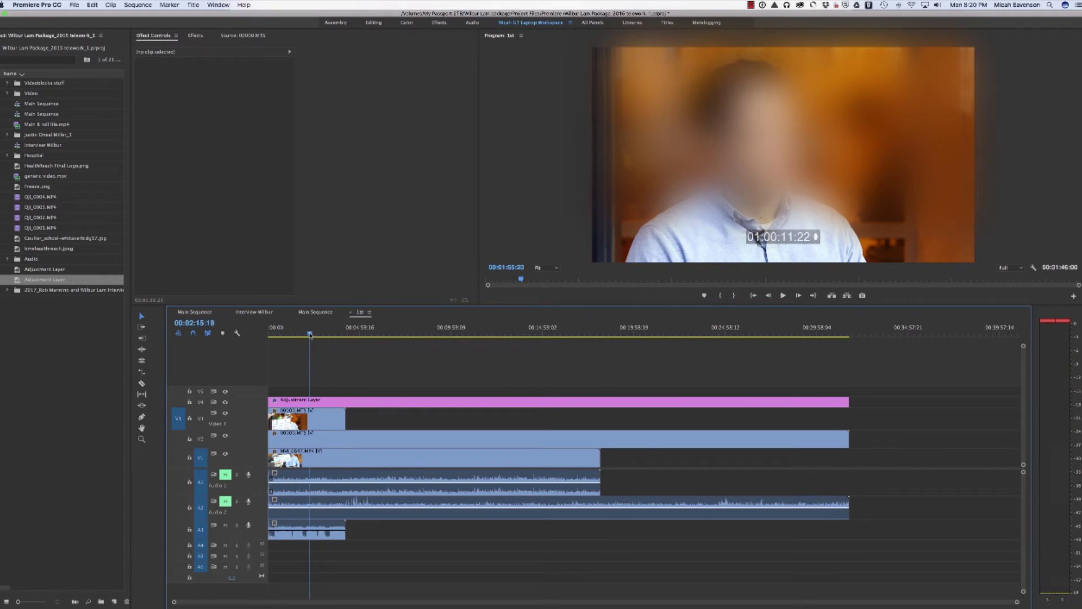
pyautogui.click(335, 333)
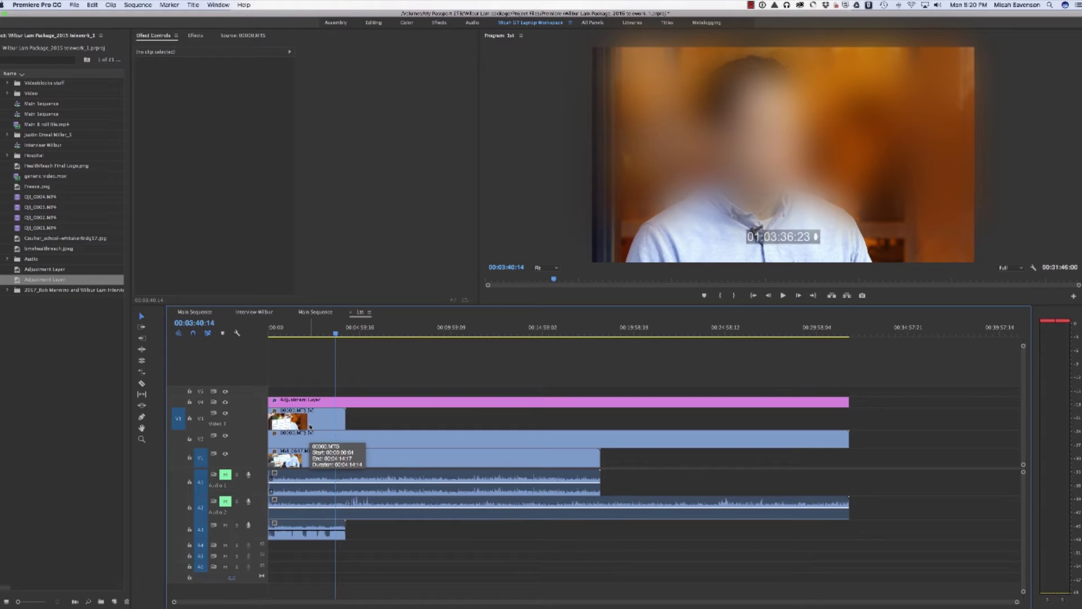
pyautogui.click(346, 334)
pyautogui.moveTo(348, 334); pyautogui.dragTo(365, 355)
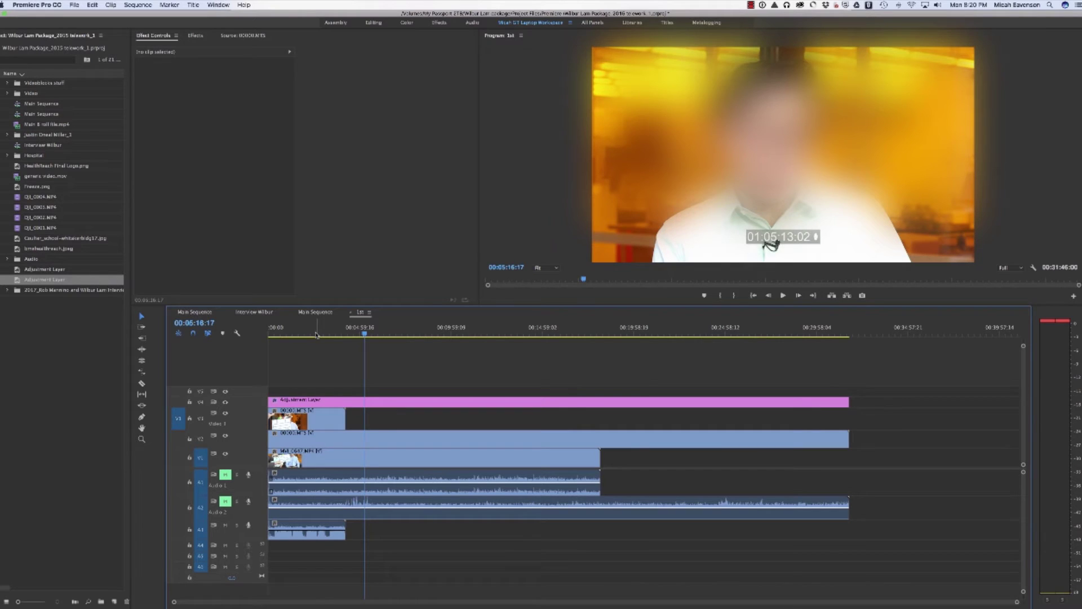
pyautogui.click(411, 334)
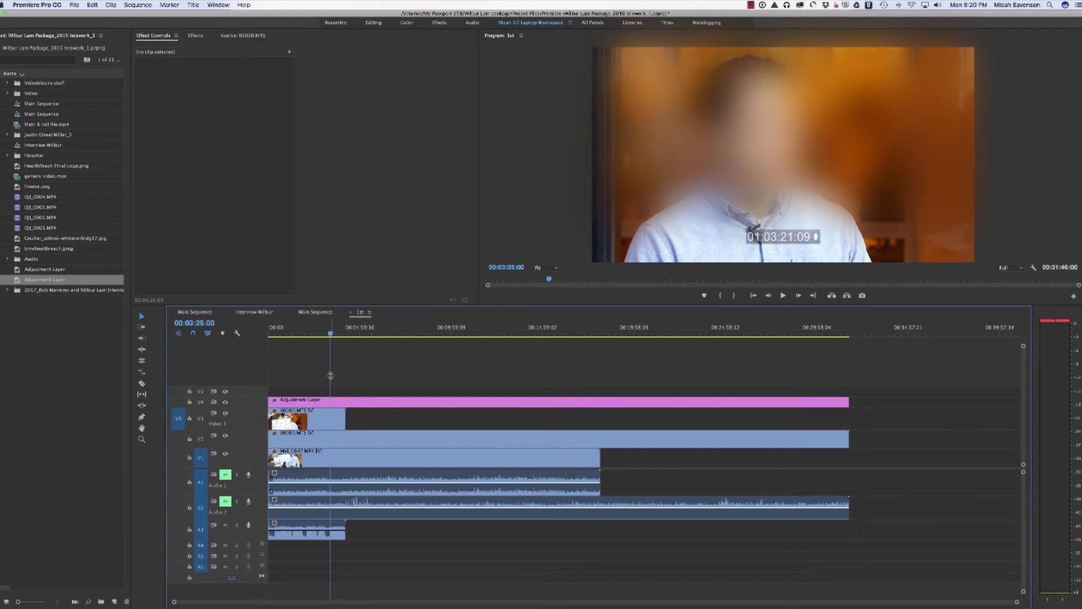
pyautogui.click(304, 422)
pyautogui.moveTo(303, 333)
pyautogui.mouseDown()
pyautogui.moveTo(317, 337)
pyautogui.moveTo(303, 335)
pyautogui.mouseUp()
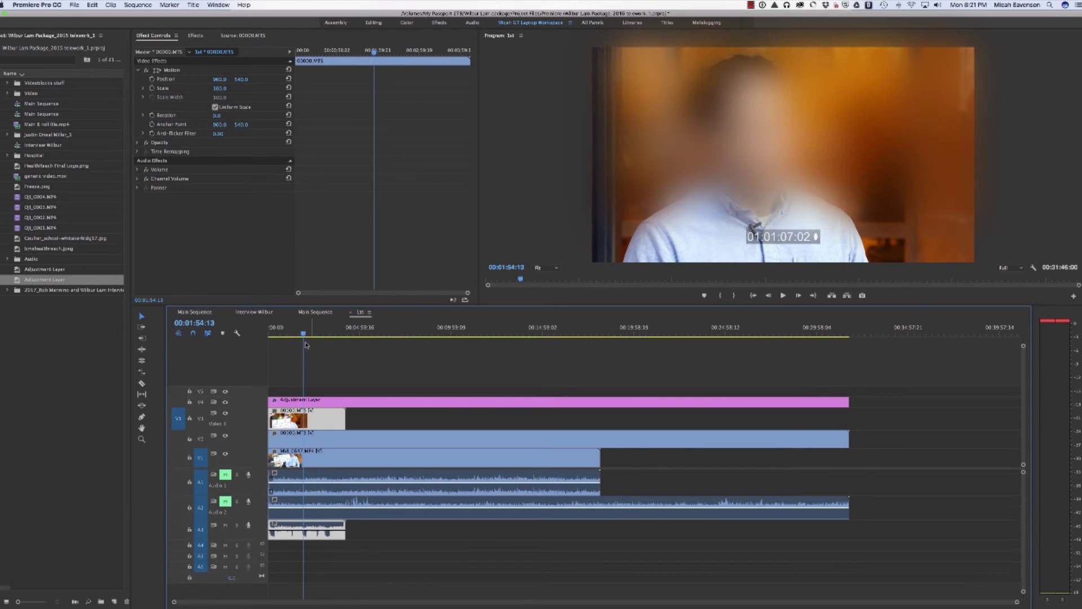
pyautogui.click(292, 358)
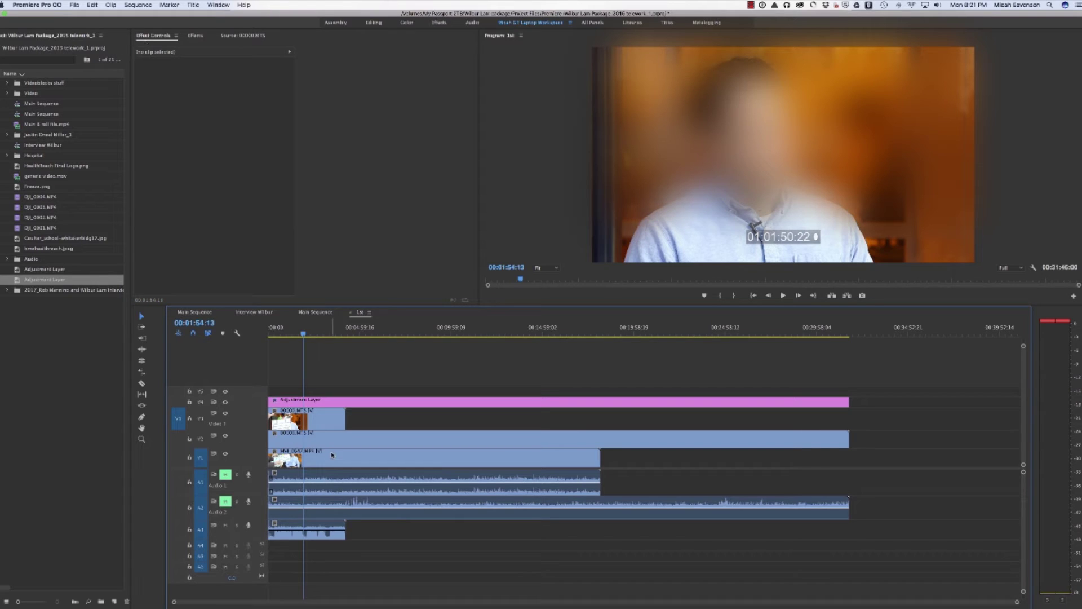
# - Nest all clips of the sequence under the name Nest and check the nested clip on video track 1
pyautogui.click(94, 4)
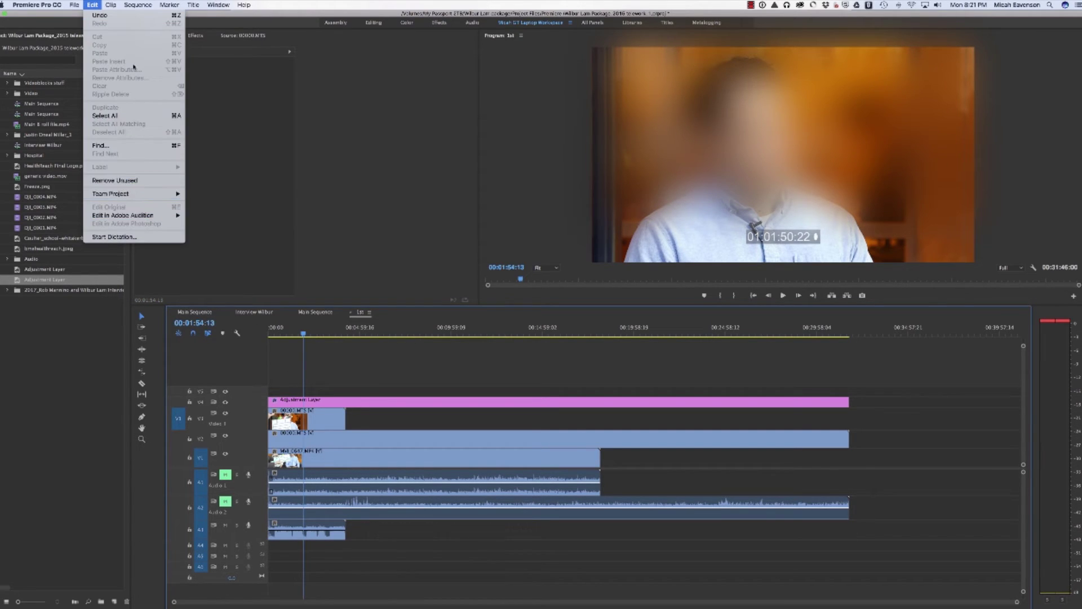
pyautogui.moveTo(110, 5)
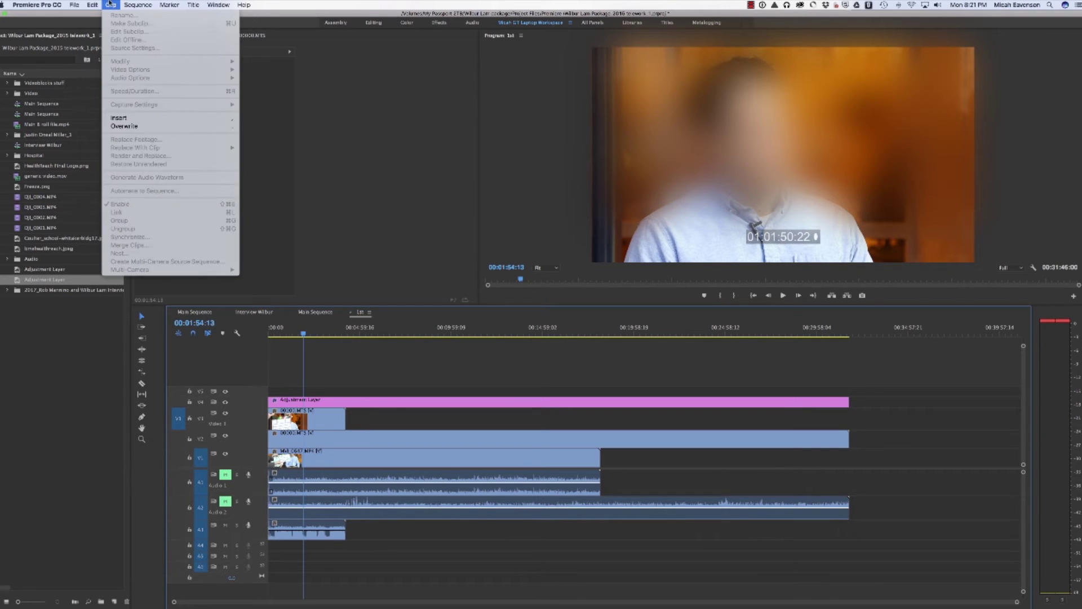
pyautogui.click(308, 358)
pyautogui.moveTo(290, 362); pyautogui.dragTo(709, 583)
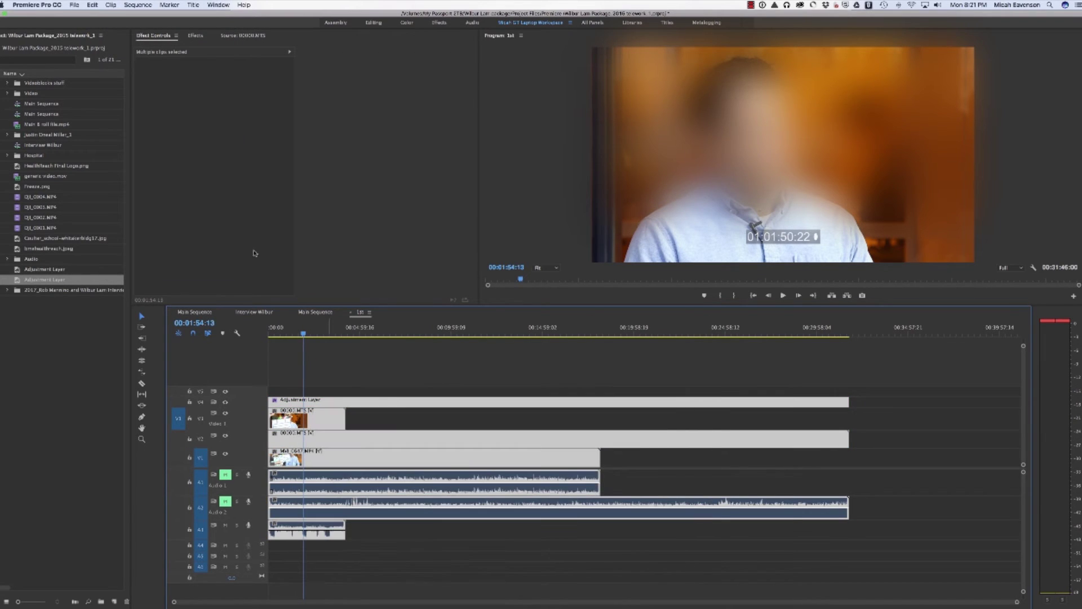
pyautogui.click(105, 5)
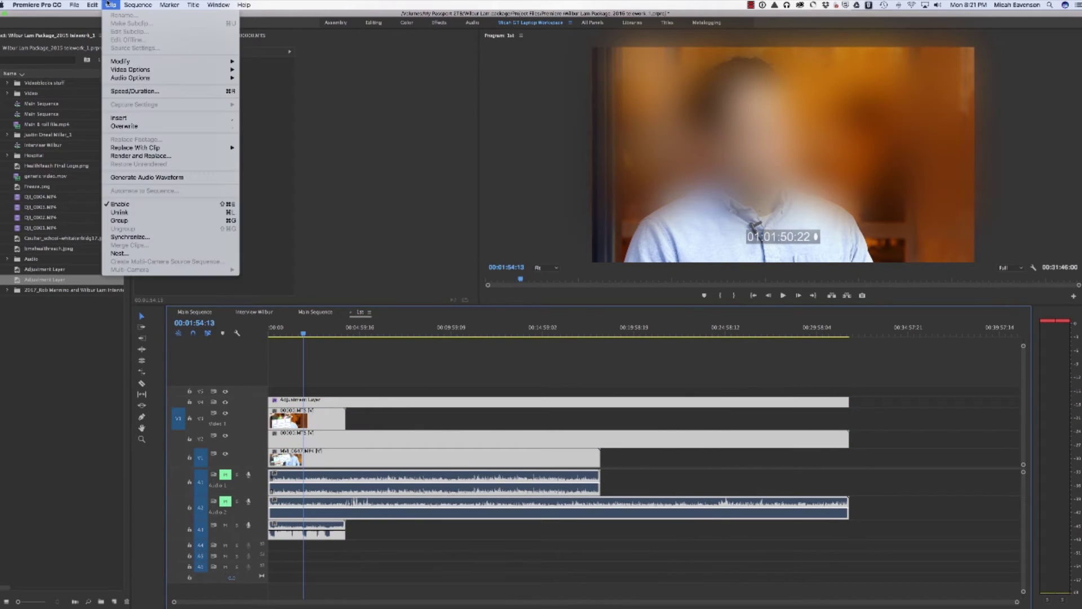
pyautogui.click(181, 254)
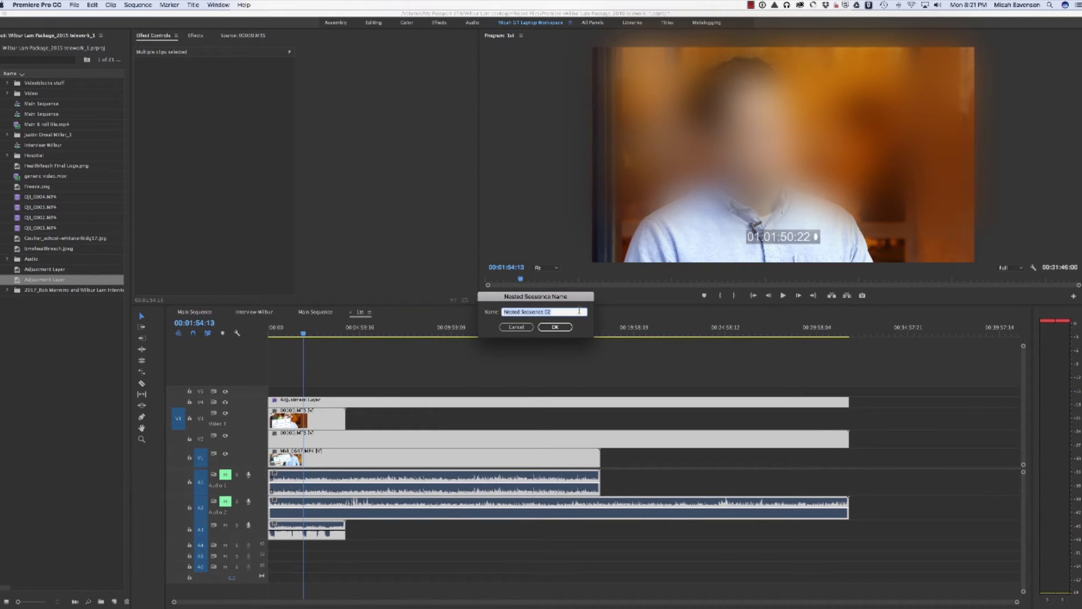
pyautogui.write('Nest')
pyautogui.press('Return')
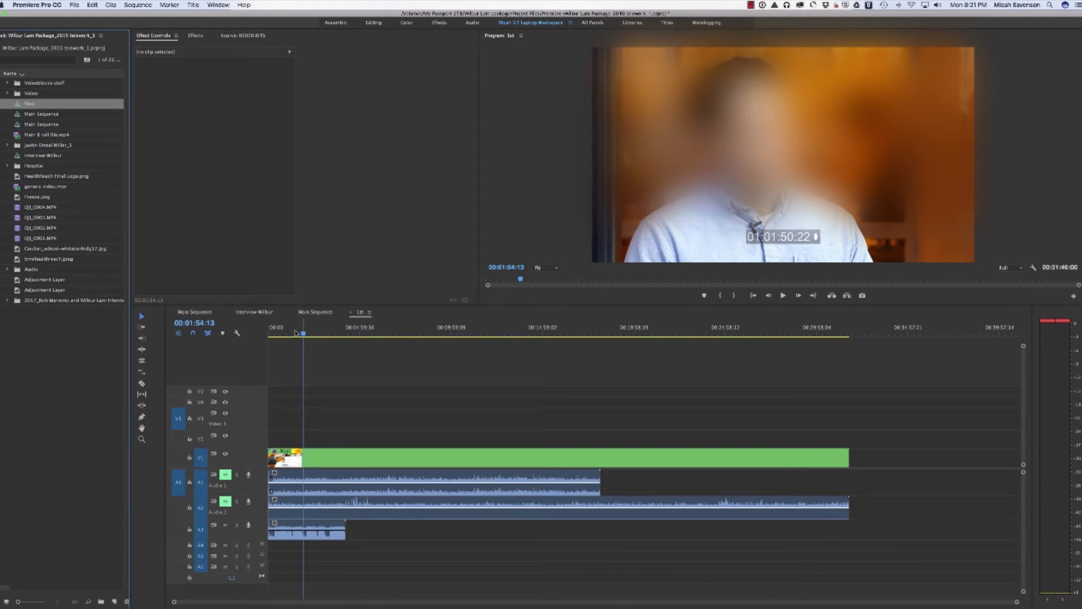
pyautogui.moveTo(314, 332); pyautogui.dragTo(306, 363)
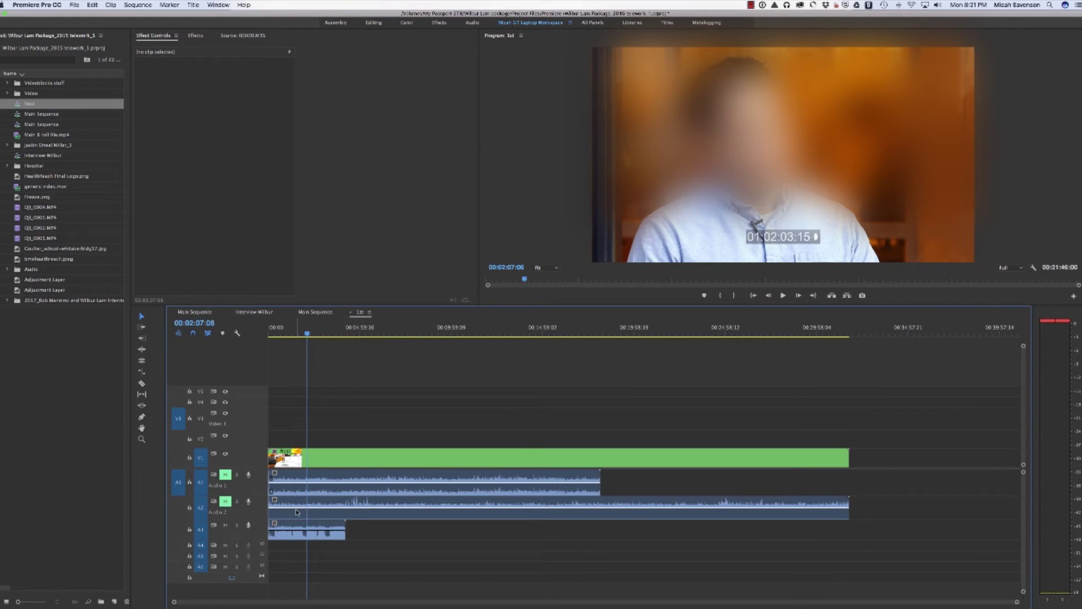
pyautogui.click(322, 462)
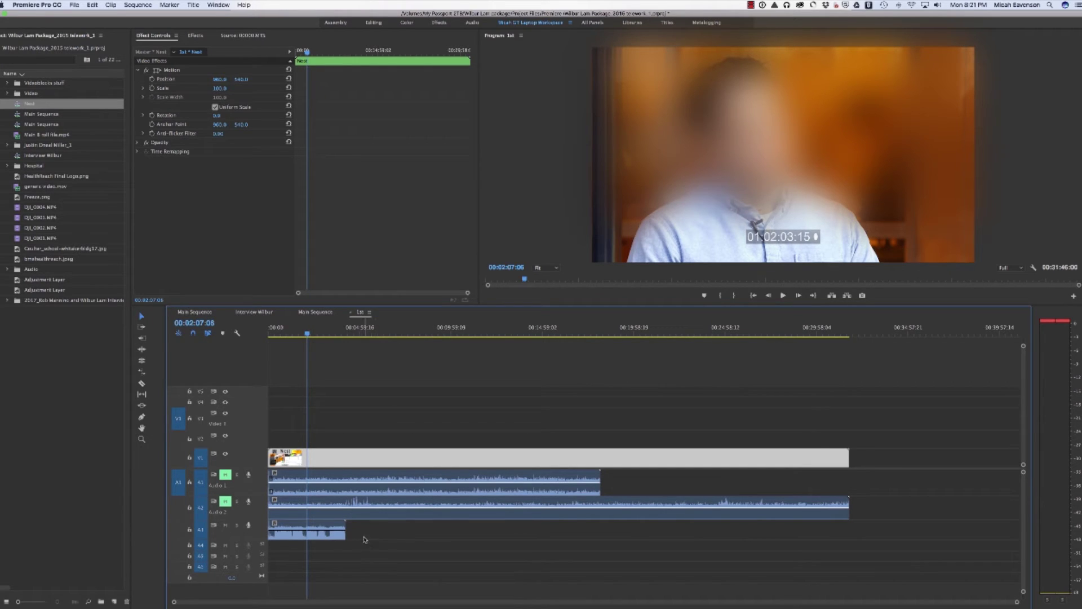
# - Create a new sequence from the Nest item in the project and enlarge the height of its video track 1
pyautogui.click(19, 112)
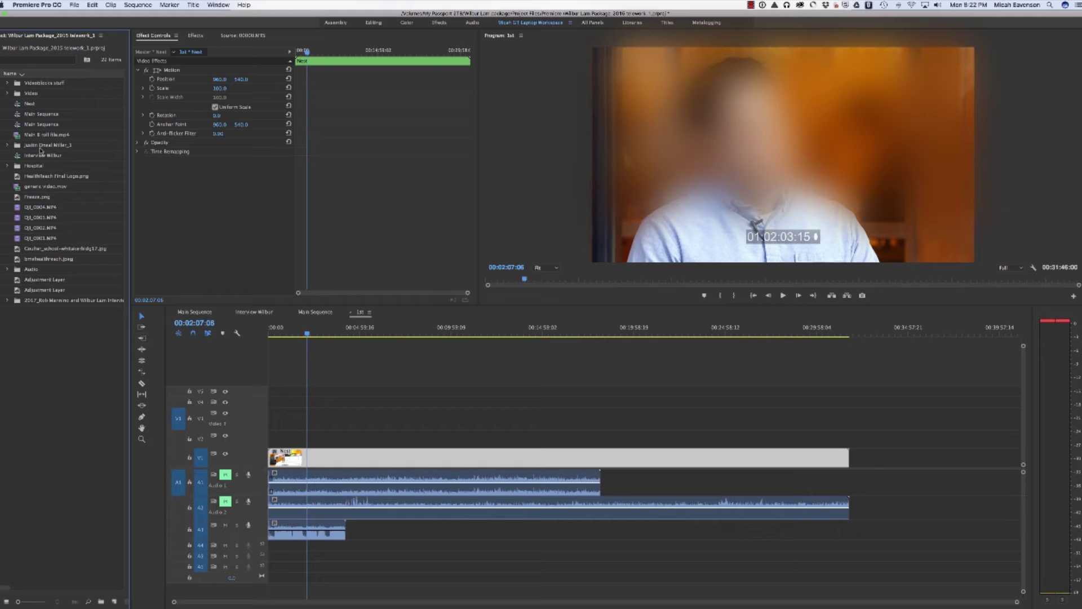
pyautogui.click(19, 105)
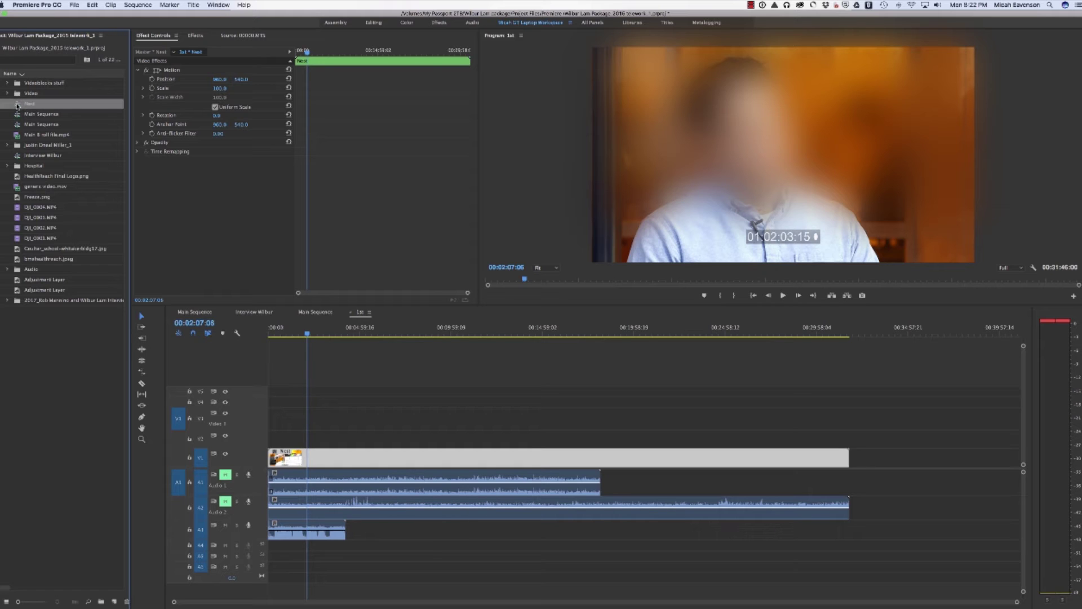
pyautogui.rightClick(18, 106)
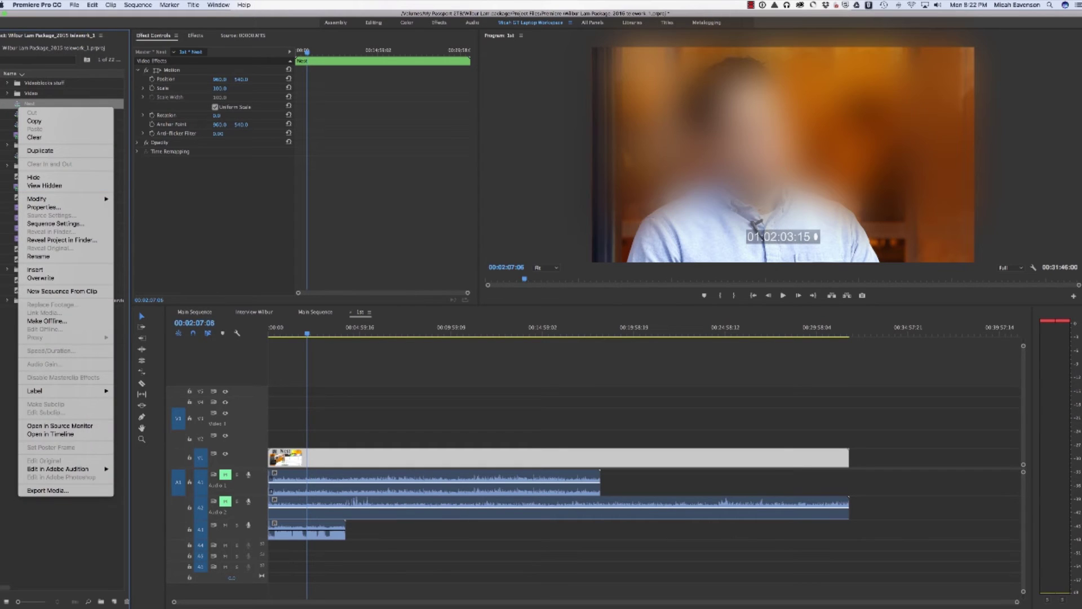
pyautogui.click(72, 291)
pyautogui.moveTo(260, 480); pyautogui.dragTo(260, 446)
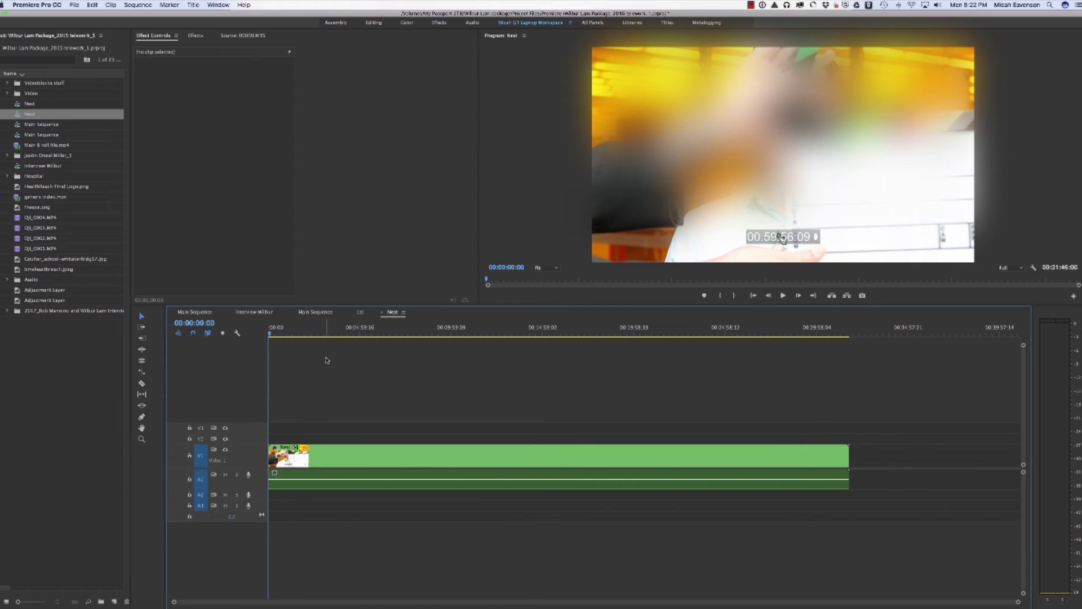
# - Scrub through the new sequence, inspect its nested clip, and compare it with the synced sequence and the edited Main Sequence
pyautogui.moveTo(300, 331); pyautogui.dragTo(321, 333)
pyautogui.click(340, 482)
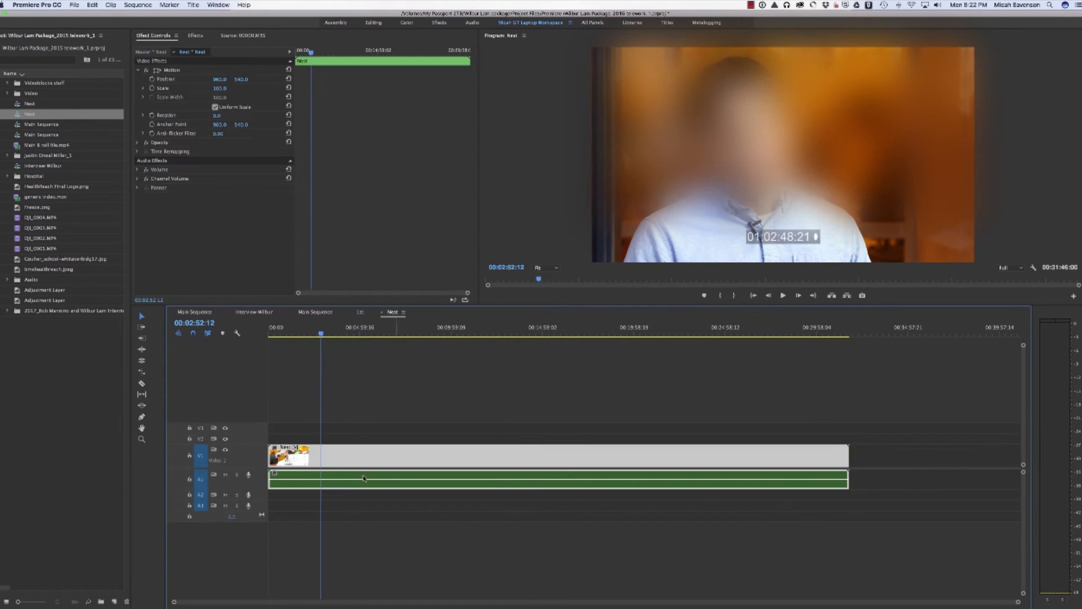
pyautogui.click(329, 416)
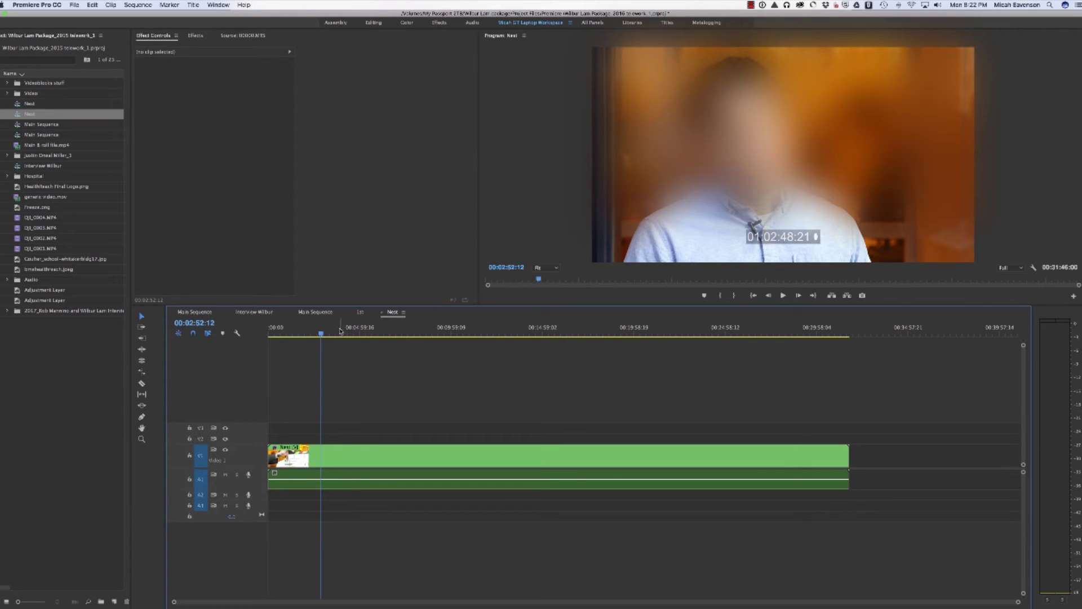
pyautogui.moveTo(348, 332); pyautogui.dragTo(324, 333)
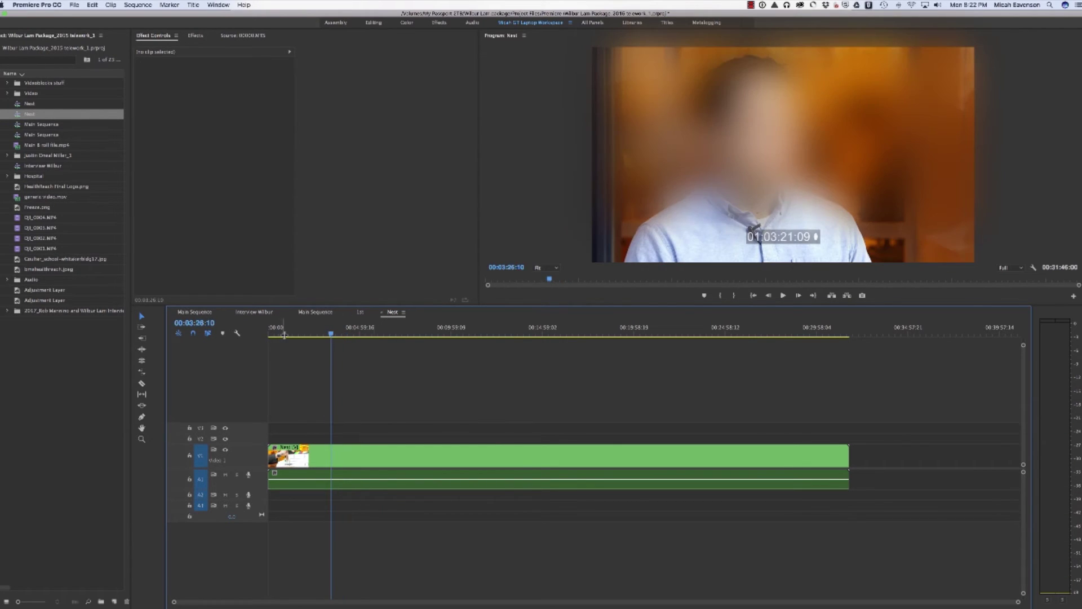
pyautogui.click(360, 312)
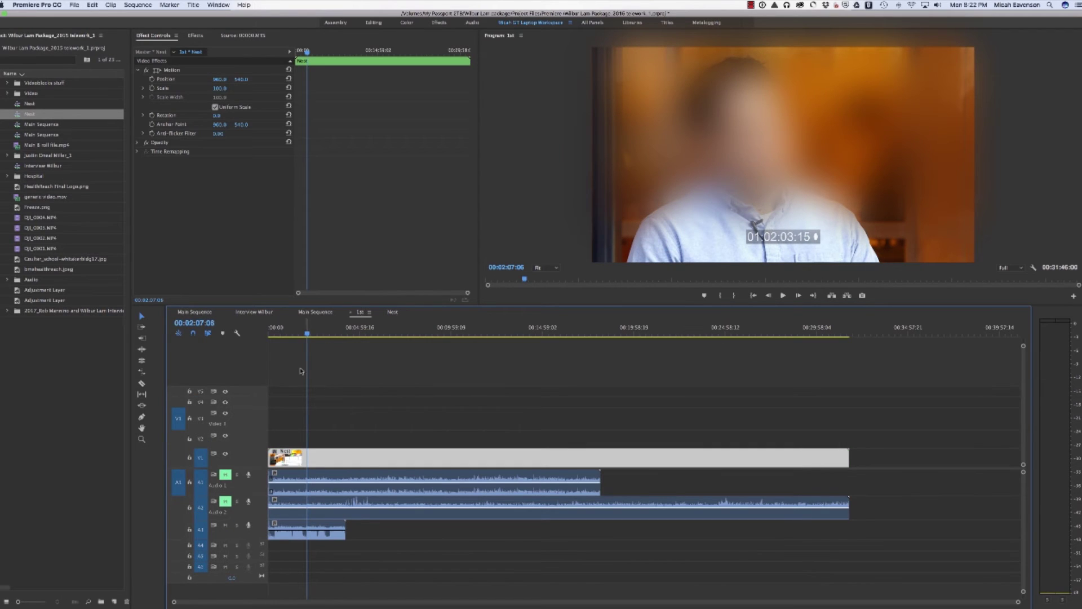
pyautogui.click(317, 312)
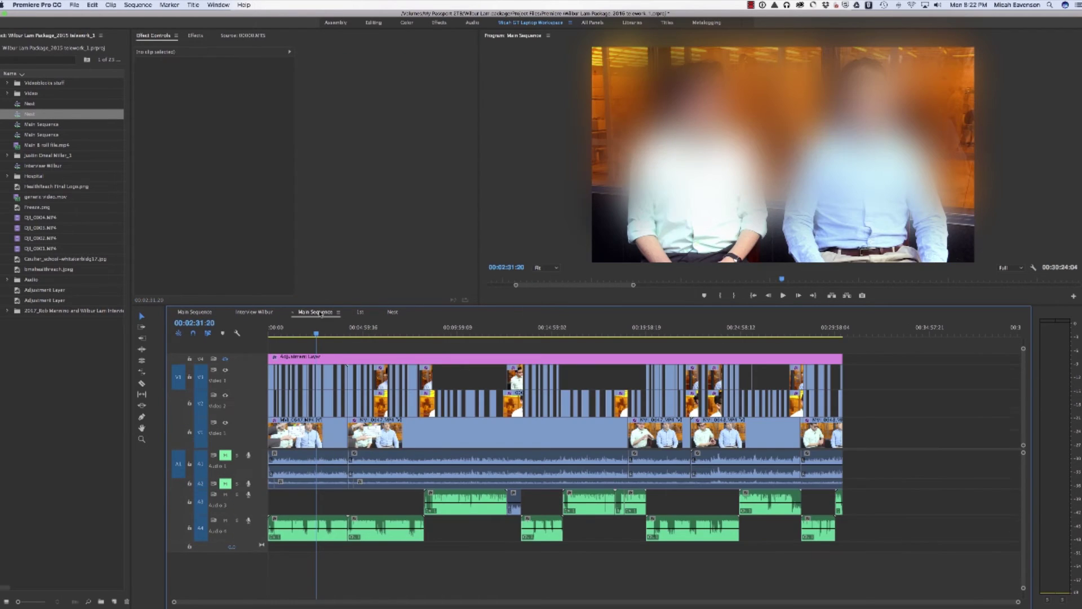
# - Return to the sequence made from the nest and cut its clip at 00:02:12:22 with the Razor tool
pyautogui.click(360, 312)
pyautogui.click(304, 427)
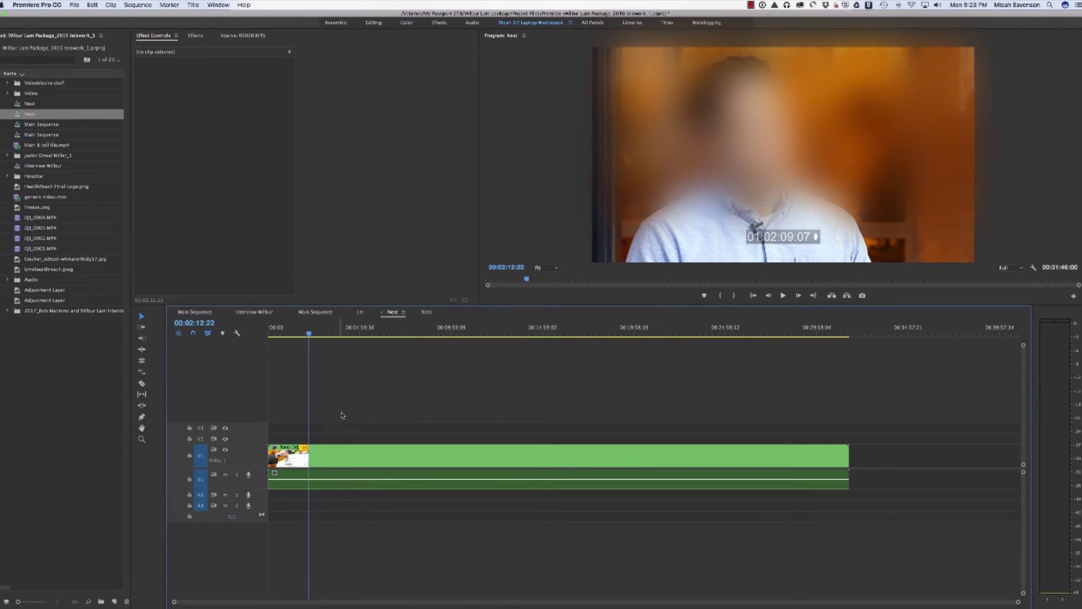
pyautogui.press('c')
pyautogui.click(309, 460)
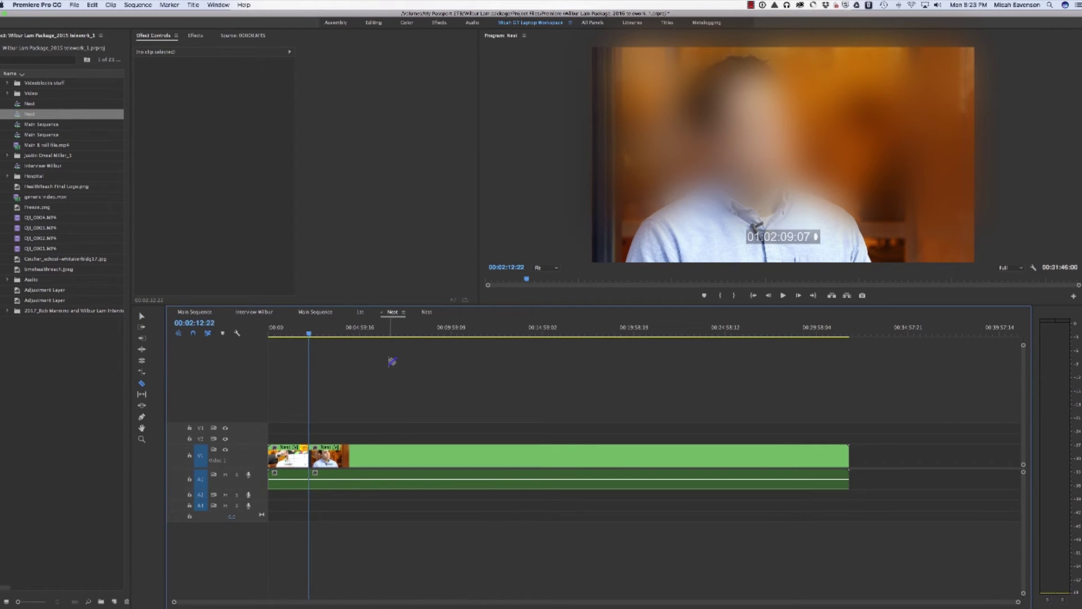
# - Move the opening piece before the 00:02:12:22 cut to after the end of the remaining nested clip
pyautogui.press('v')
pyautogui.moveTo(291, 471); pyautogui.dragTo(817, 445)
# - Cut the nested clip at 00:05:23:19 with the Razor tool and move the piece before the cut to the end of the sequence
pyautogui.moveTo(353, 329); pyautogui.dragTo(367, 329)
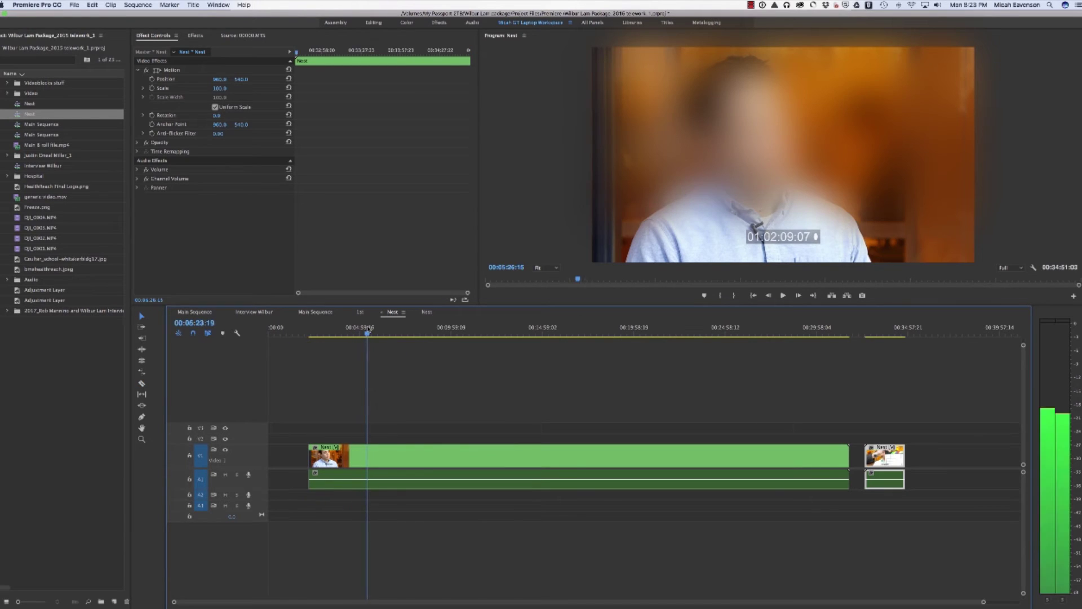
pyautogui.press('space')
pyautogui.press('c')
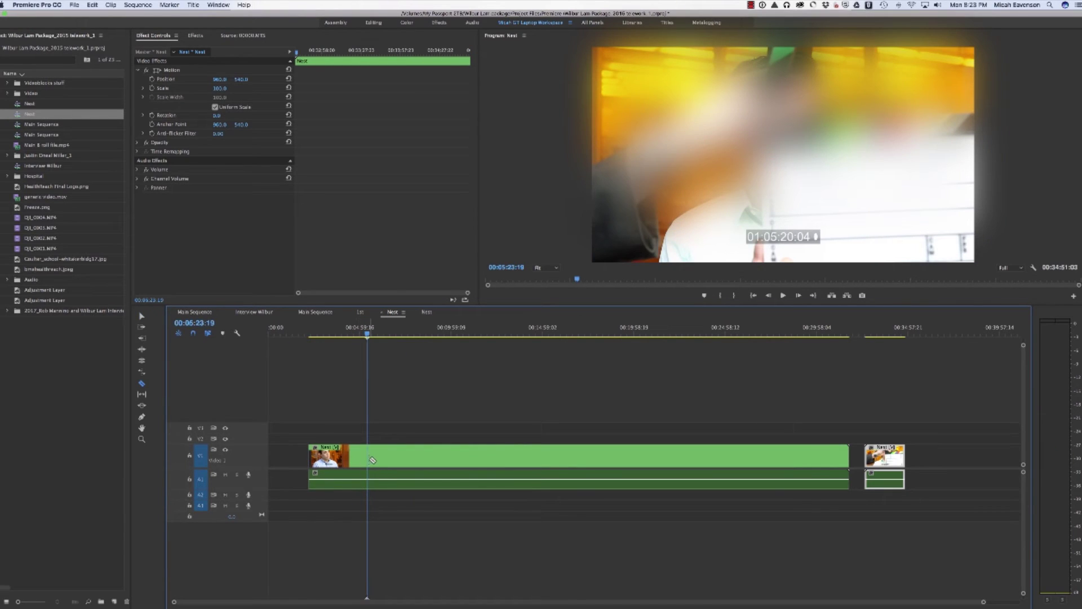
pyautogui.click(369, 459)
pyautogui.press('v')
pyautogui.moveTo(357, 470); pyautogui.dragTo(957, 475)
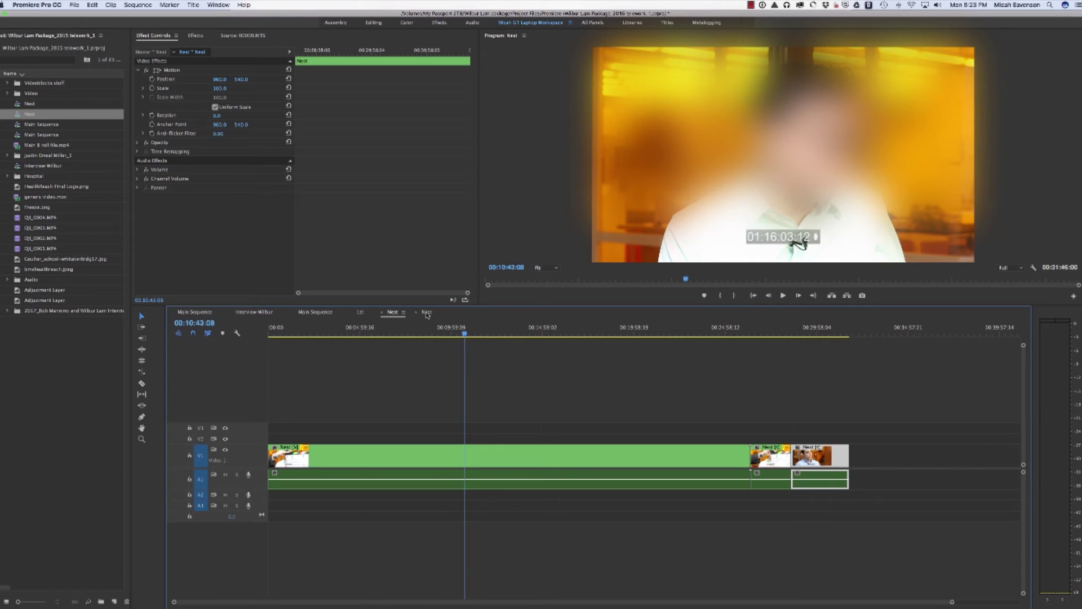
# - In the synced sequence, try moving the short camera clip on video track 3 out of sync, and then move it back
pyautogui.click(435, 318)
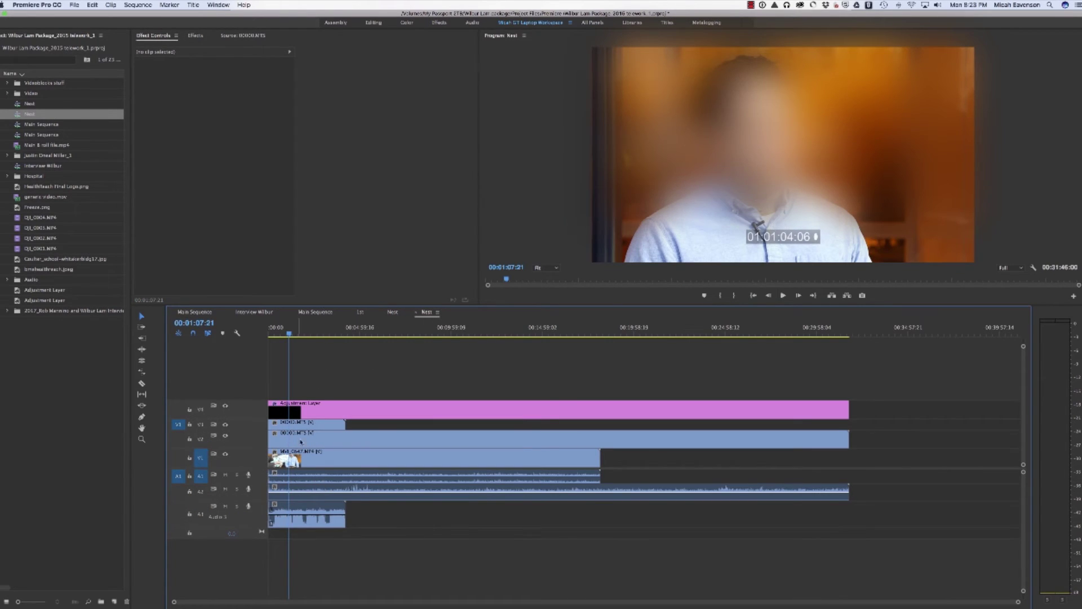
pyautogui.moveTo(300, 424); pyautogui.dragTo(587, 423)
pyautogui.moveTo(562, 337); pyautogui.dragTo(488, 334)
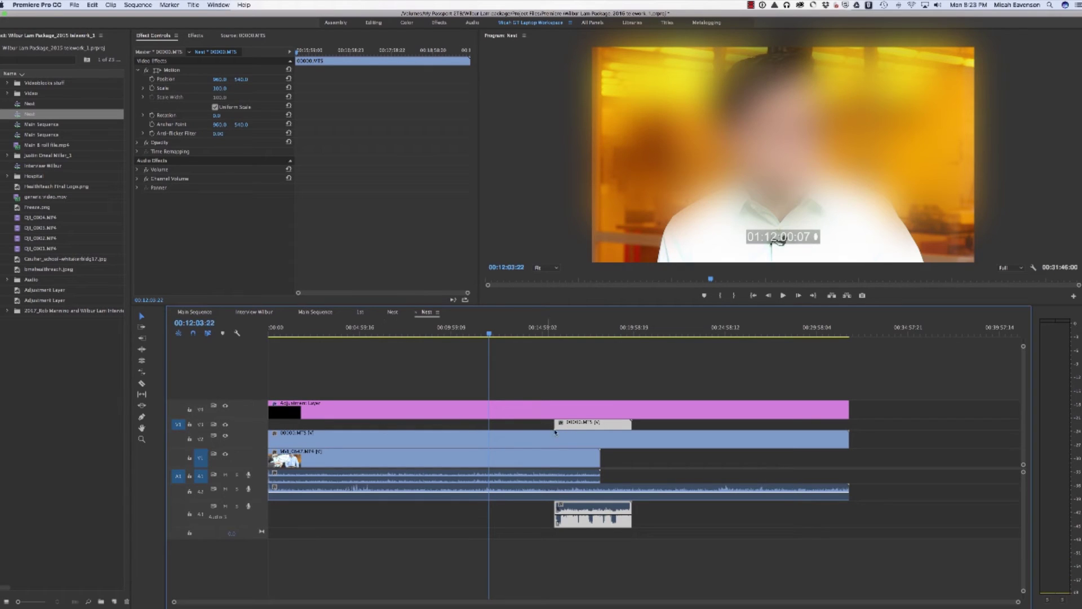
pyautogui.click(446, 389)
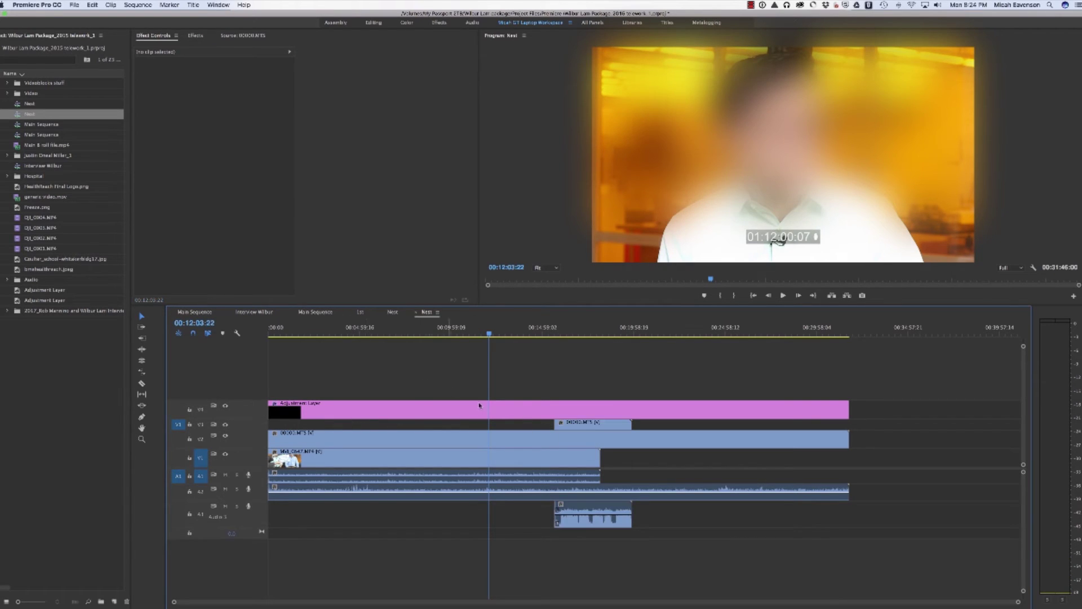
pyautogui.moveTo(577, 427); pyautogui.dragTo(306, 389)
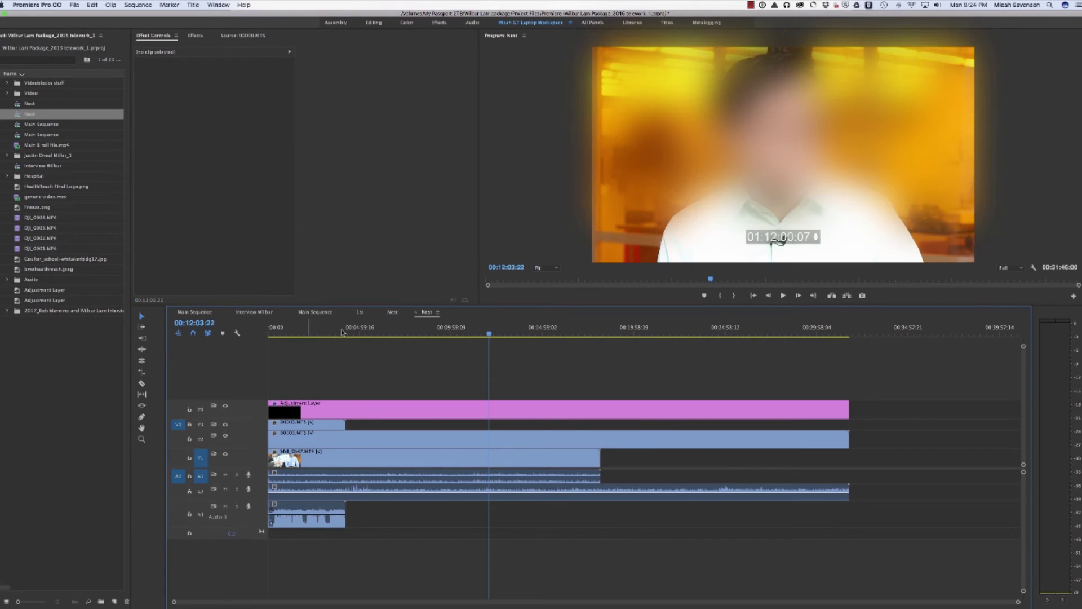
# - Turn off the output of the synced sequence's adjustment layer track and compare the result with the sequence made from the nest
pyautogui.click(393, 312)
pyautogui.click(427, 312)
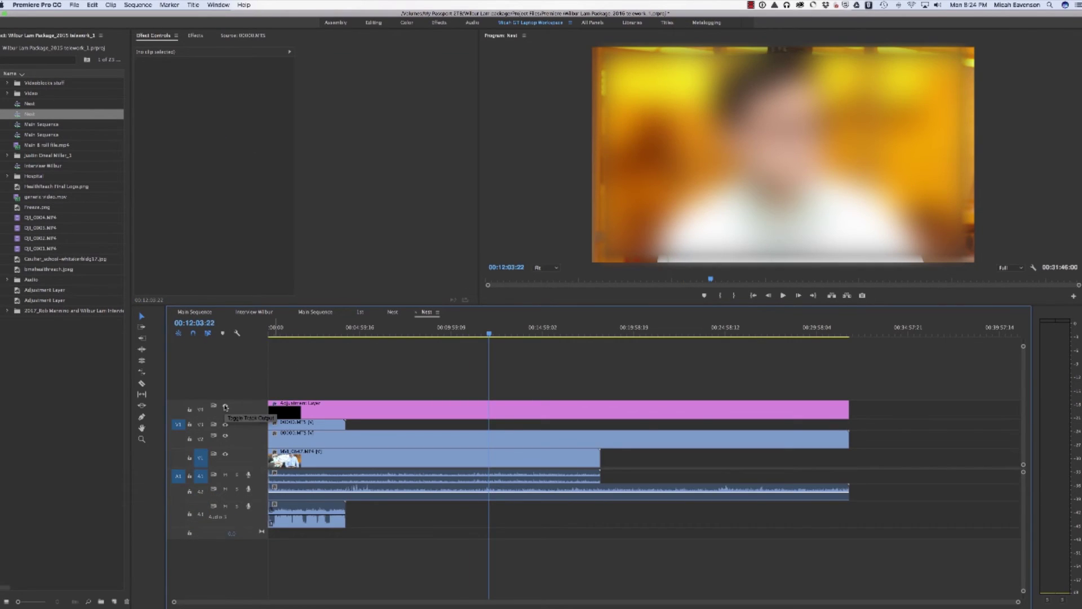
pyautogui.click(225, 407)
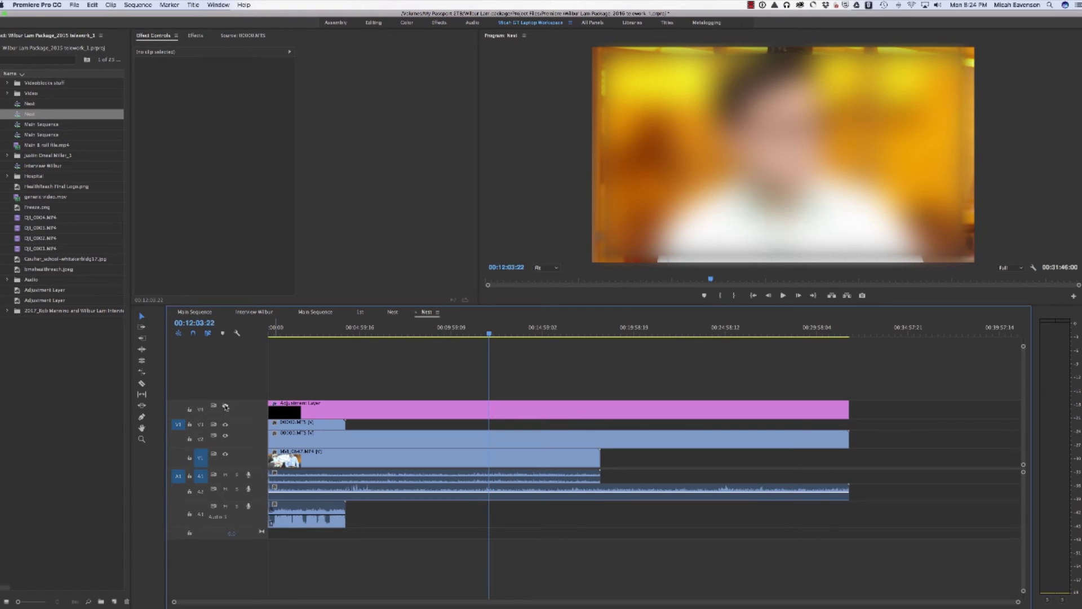
pyautogui.click(393, 312)
pyautogui.click(425, 313)
pyautogui.click(391, 313)
pyautogui.click(425, 313)
# - Try cutting the long clip on video track 2 of the synced sequence at 00:07:43:18 and at two further points
pyautogui.click(410, 330)
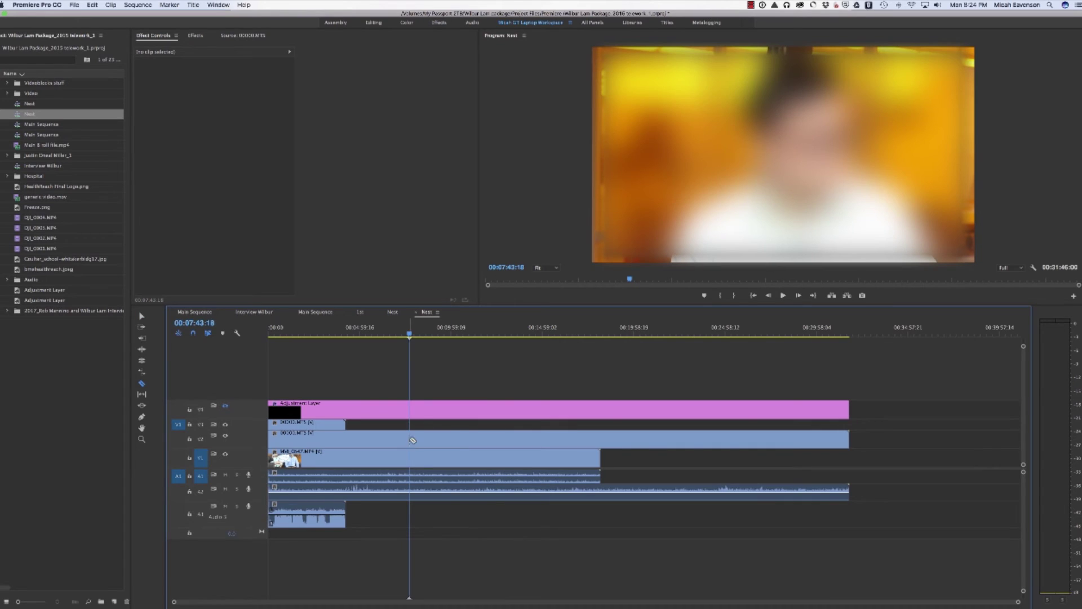
pyautogui.click(411, 438)
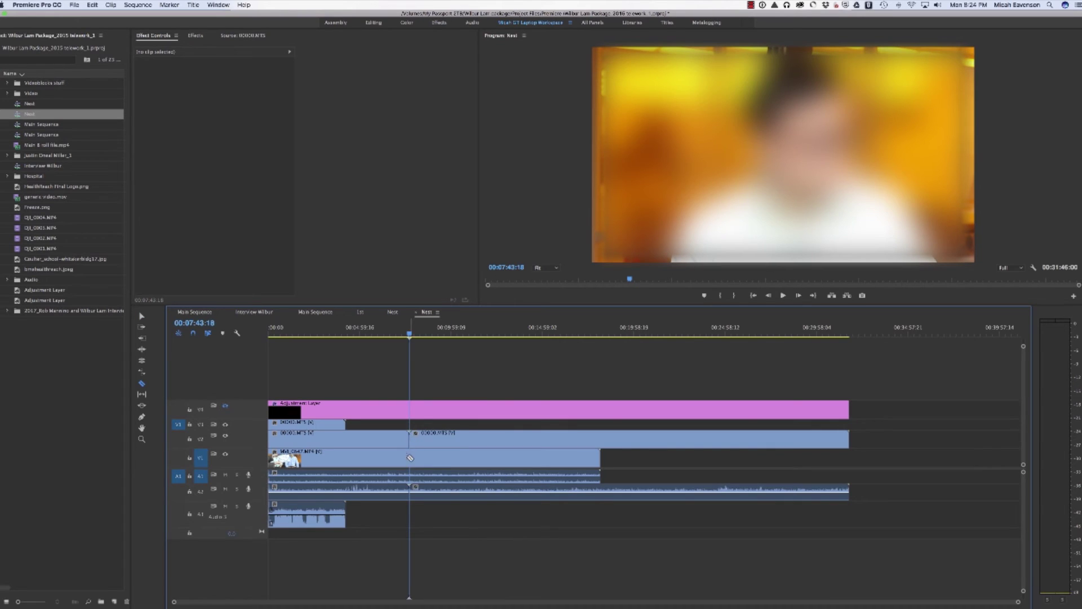
pyautogui.click(509, 439)
pyautogui.click(609, 439)
pyautogui.click(450, 331)
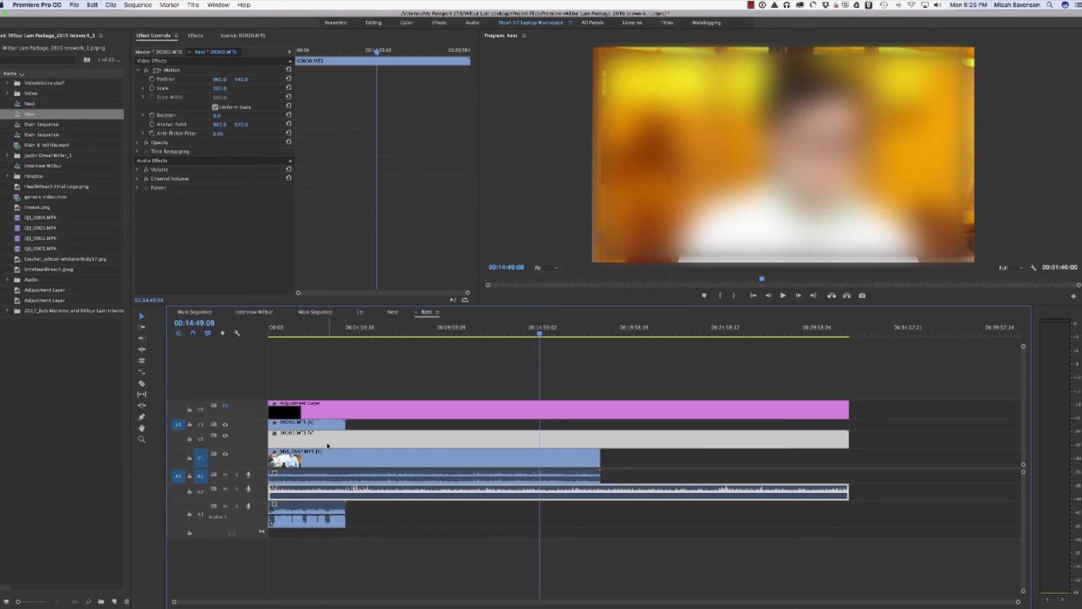
# - Return to the sequence made from the nest and cut its long clip at 00:19:02:10 with the Razor tool
pyautogui.click(393, 312)
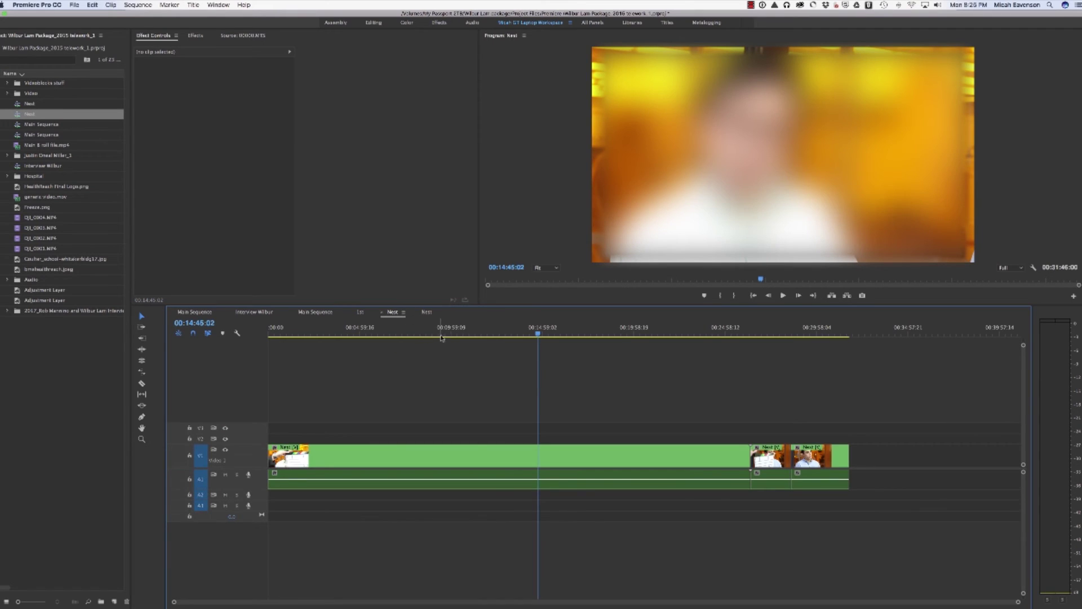
pyautogui.click(617, 336)
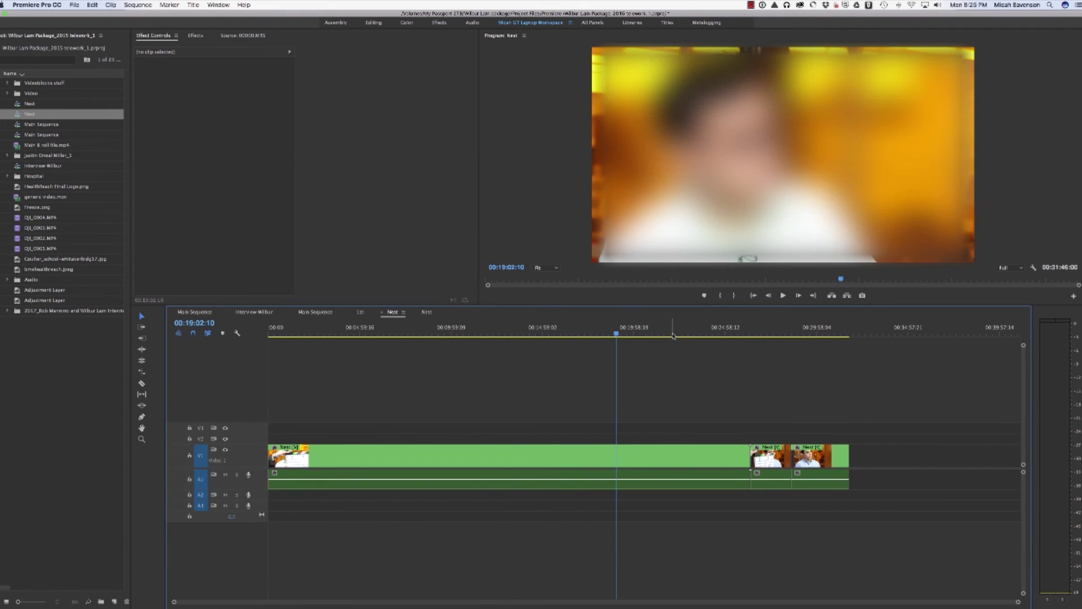
pyautogui.press('c')
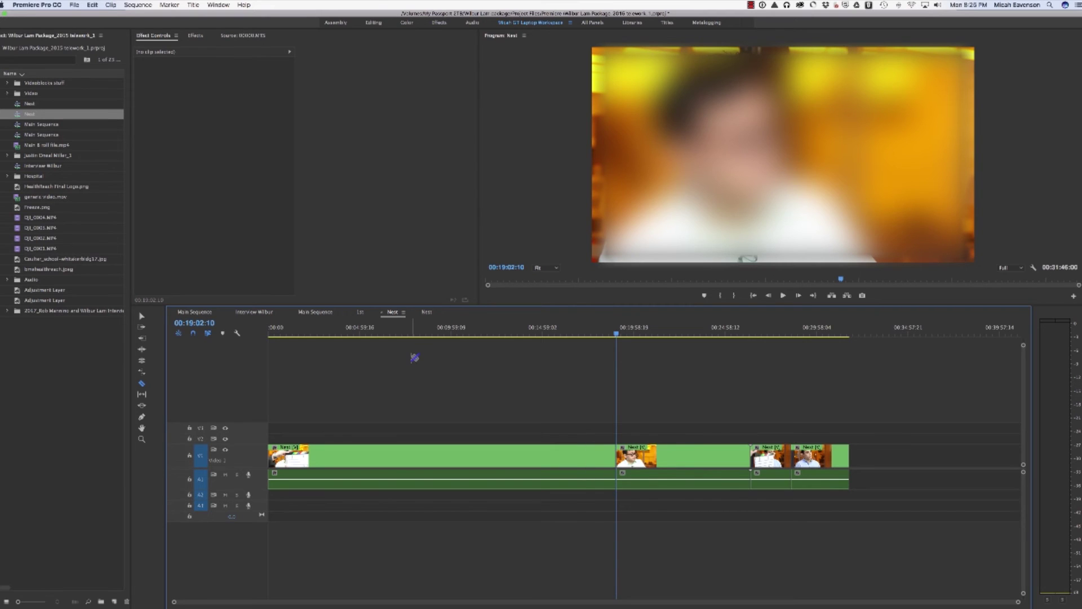
# - Reopen the synced sequence and examine its uncut camera clips at several points along the timeline
pyautogui.click(427, 313)
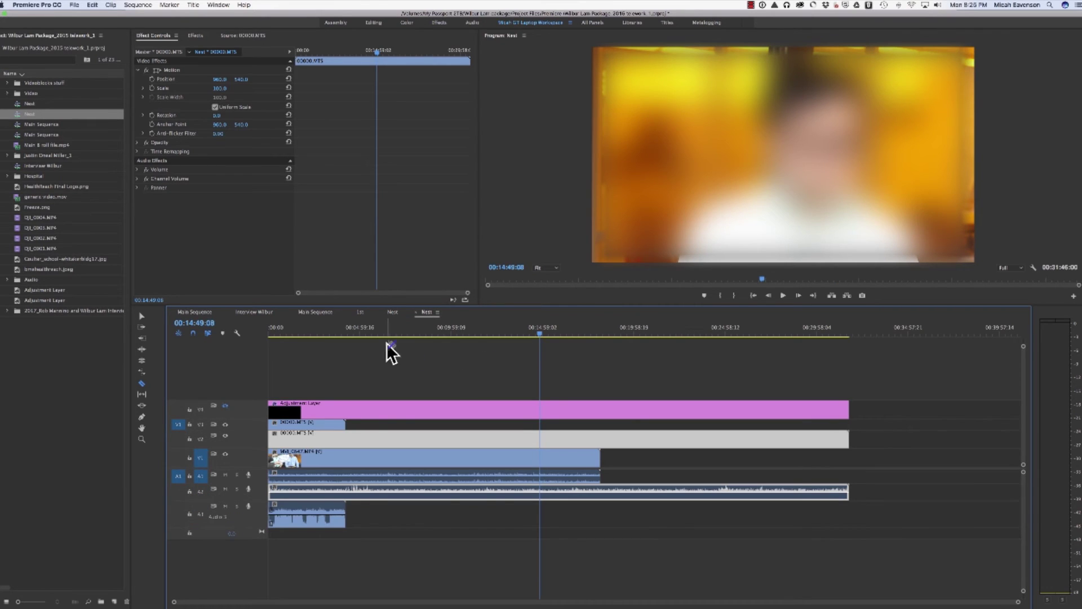
pyautogui.click(409, 334)
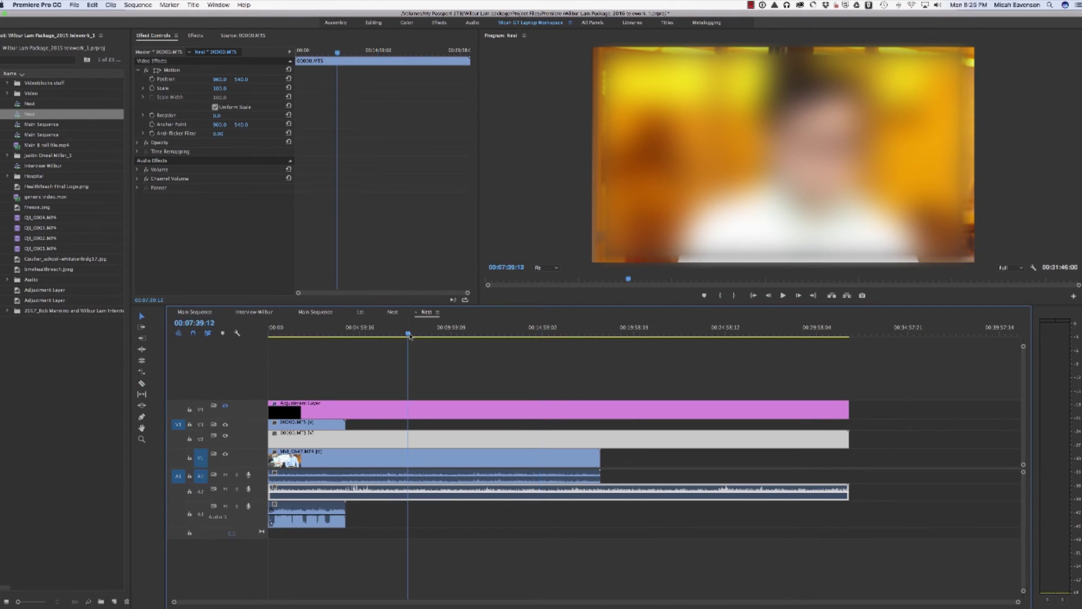
pyautogui.click(418, 382)
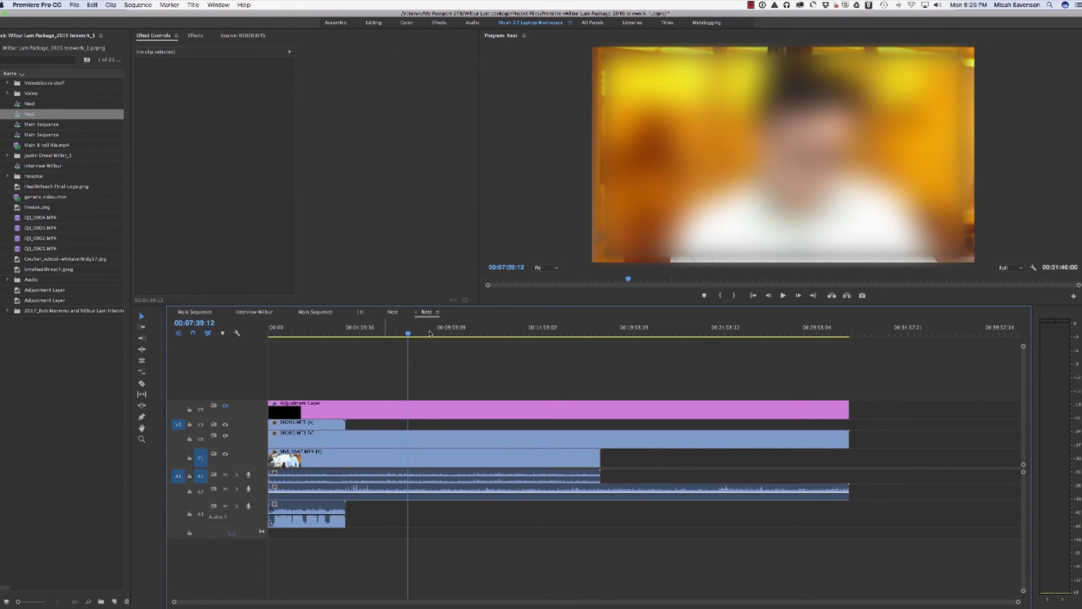
pyautogui.click(466, 334)
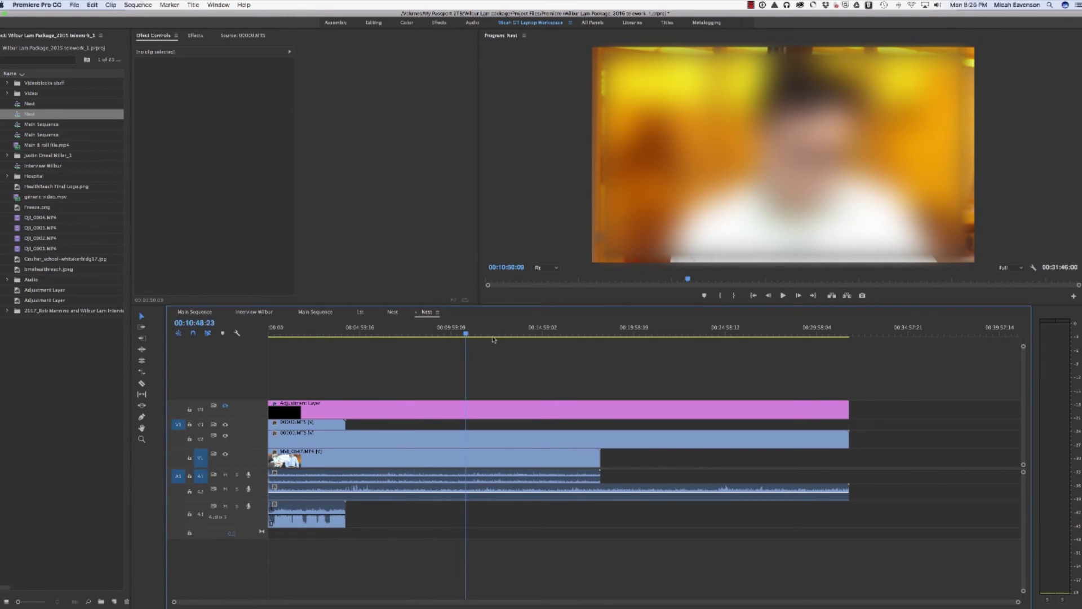
pyautogui.click(598, 334)
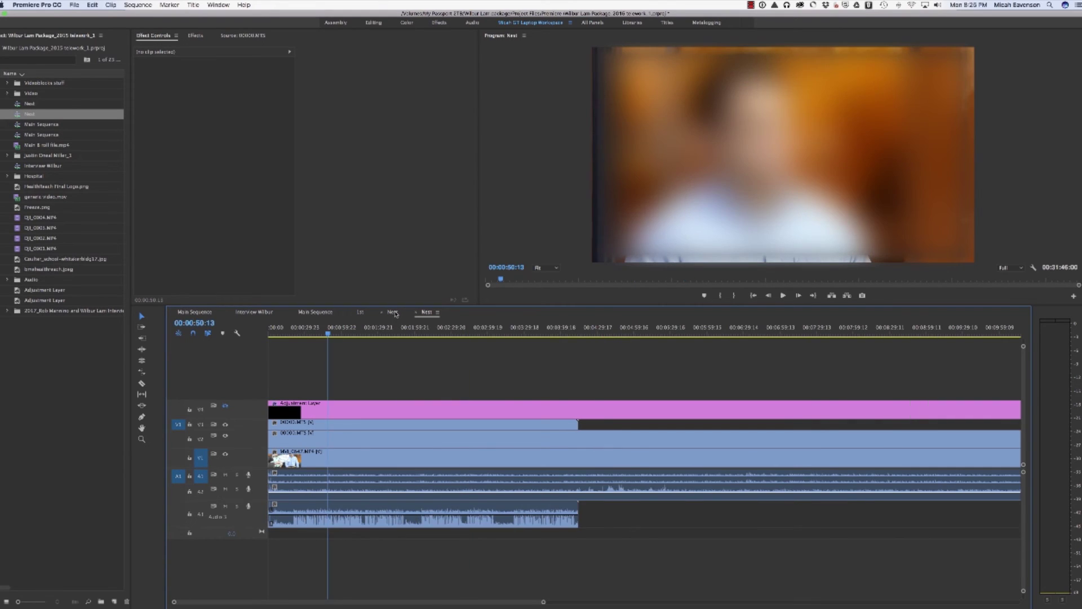
# - Scrub the start of the nest's sequence and cut its first clip about four minutes in with the Razor tool
pyautogui.click(394, 312)
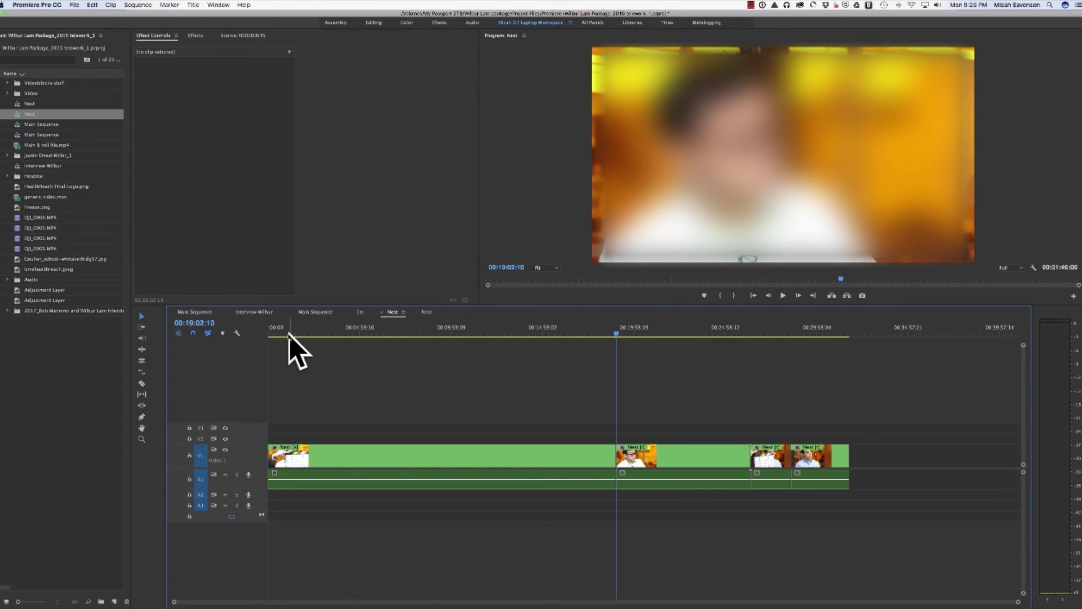
pyautogui.moveTo(289, 335); pyautogui.dragTo(418, 337)
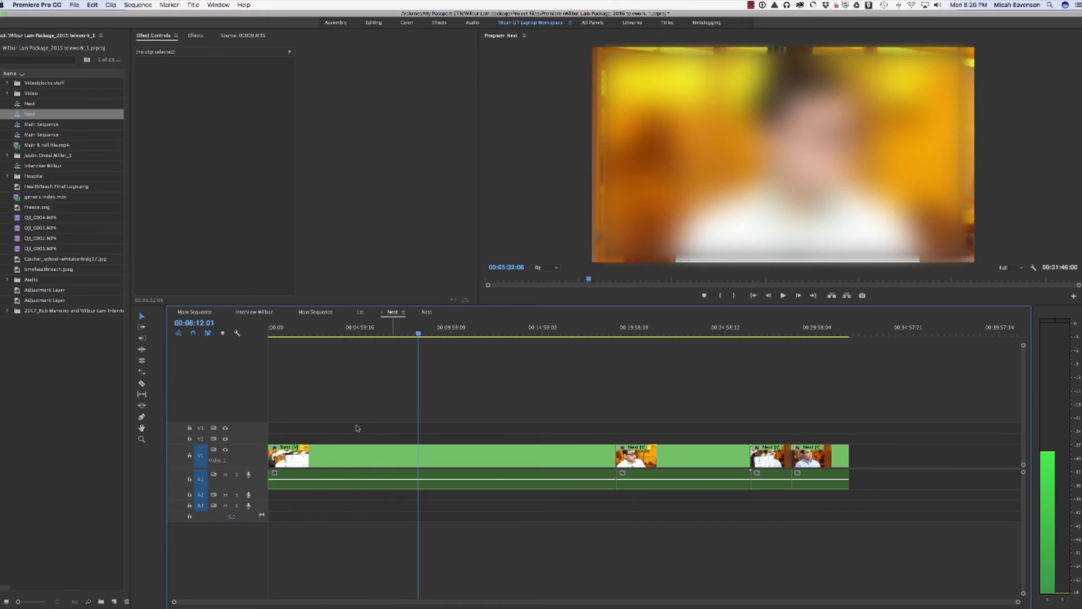
pyautogui.press('c')
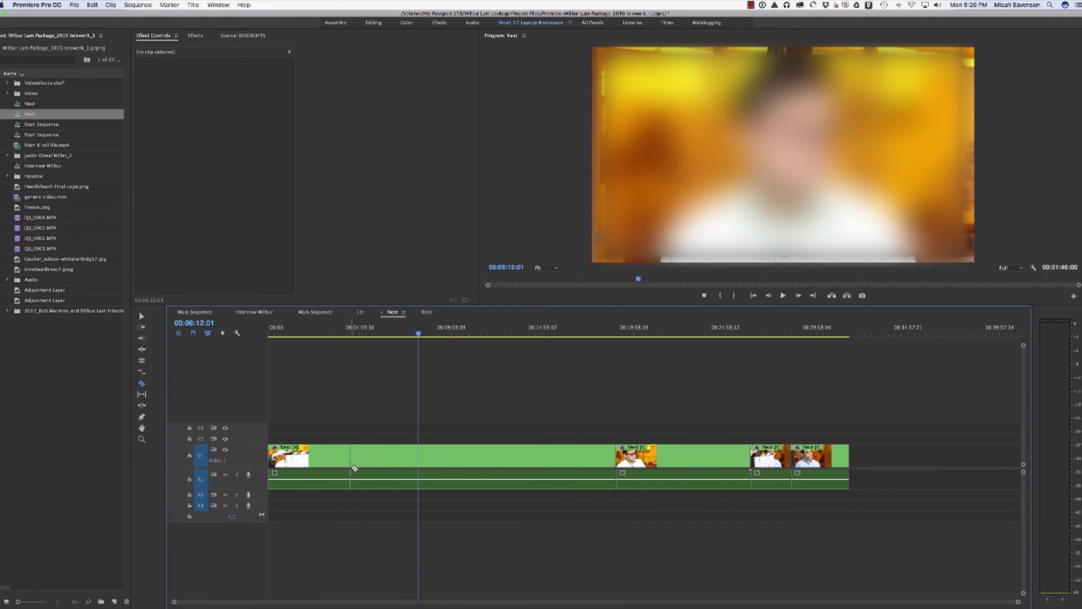
pyautogui.click(343, 468)
# - Move the newly cut opening piece to the end of the sequence and delete the gap left at the start
pyautogui.press('v')
pyautogui.moveTo(309, 457); pyautogui.dragTo(890, 457)
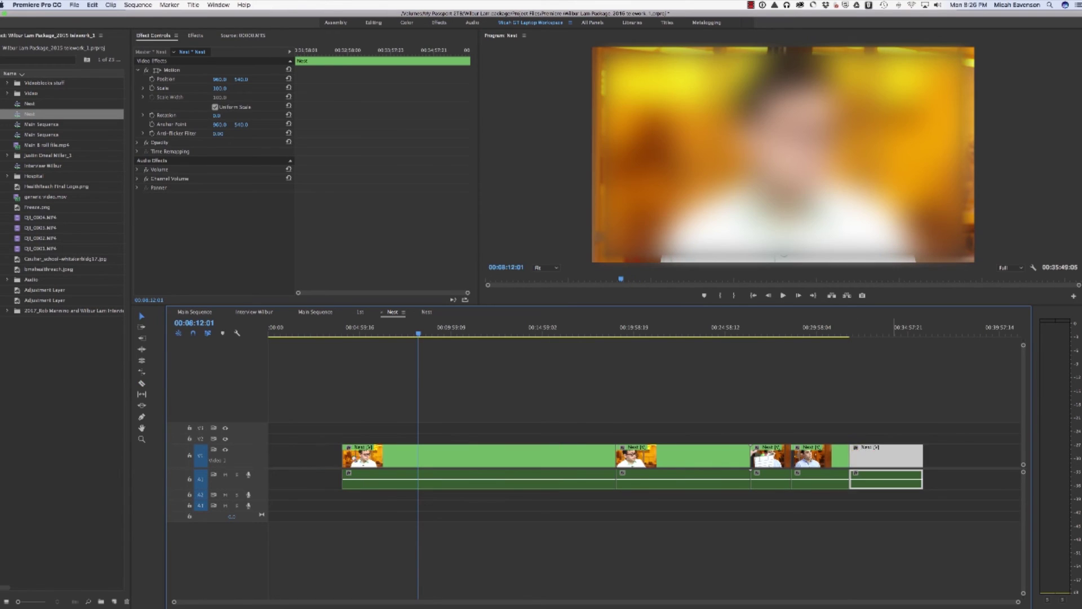
pyautogui.click(304, 458)
pyautogui.press('Delete')
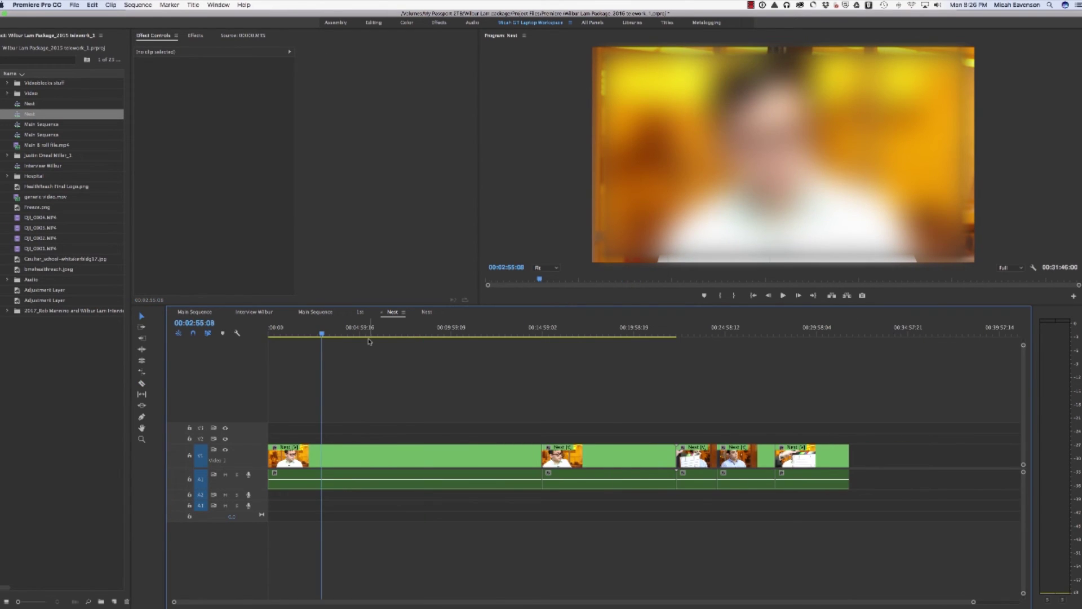
# - Scrub through the rearranged pieces of the nested clip and enlarge the heights of video tracks 2 and 3
pyautogui.moveTo(336, 338); pyautogui.dragTo(459, 372)
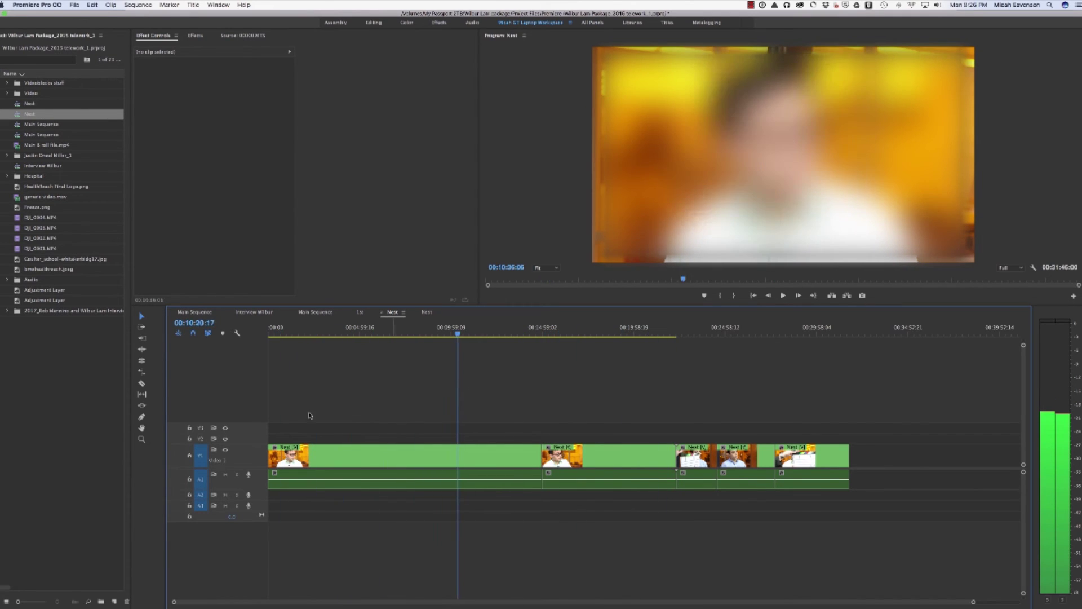
pyautogui.moveTo(471, 334); pyautogui.dragTo(697, 343)
pyautogui.click(431, 331)
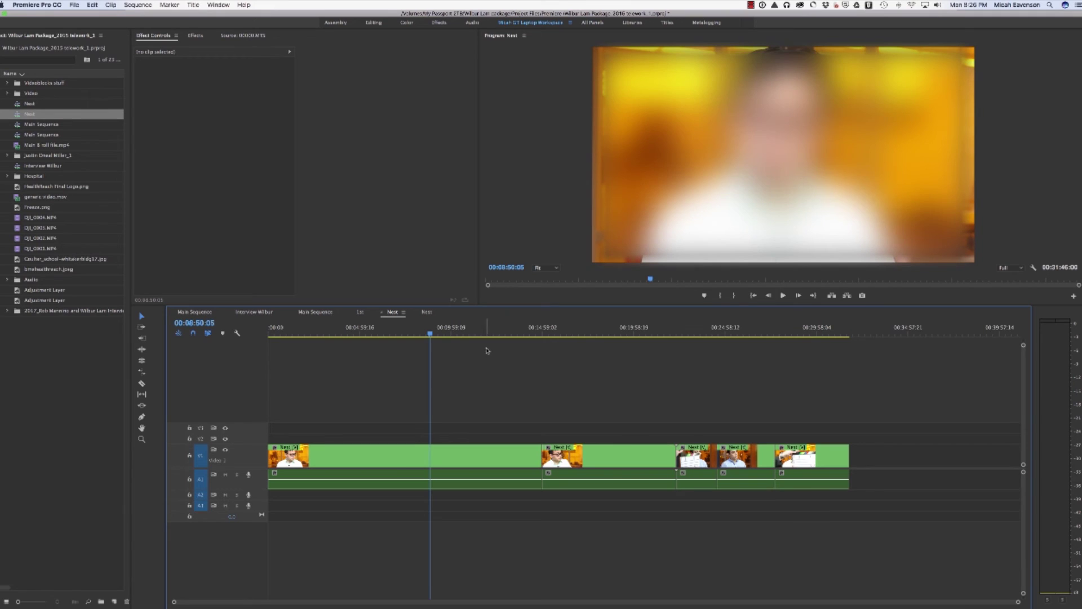
pyautogui.moveTo(470, 335); pyautogui.dragTo(514, 336)
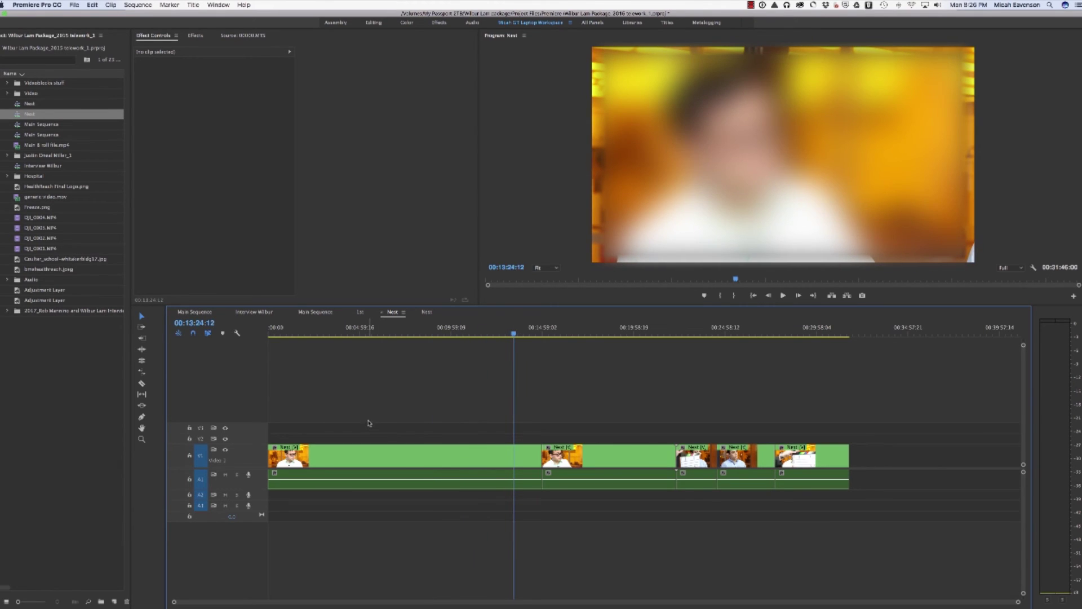
pyautogui.moveTo(258, 423); pyautogui.dragTo(258, 434)
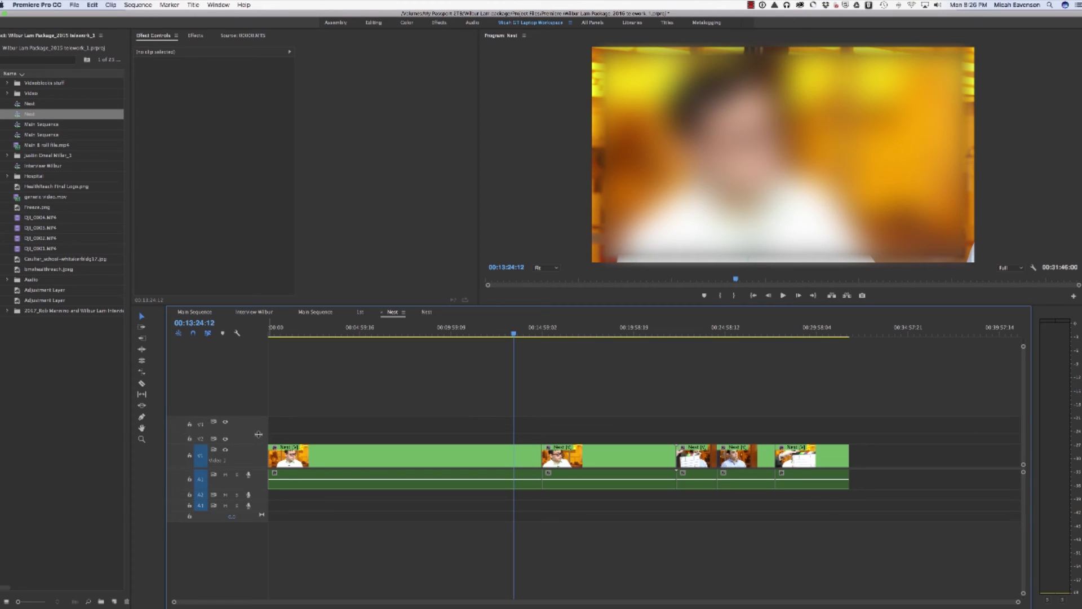
# - In the synced sequence, trim about 10 seconds off the start of the video on track 3 without its audio
pyautogui.click(427, 312)
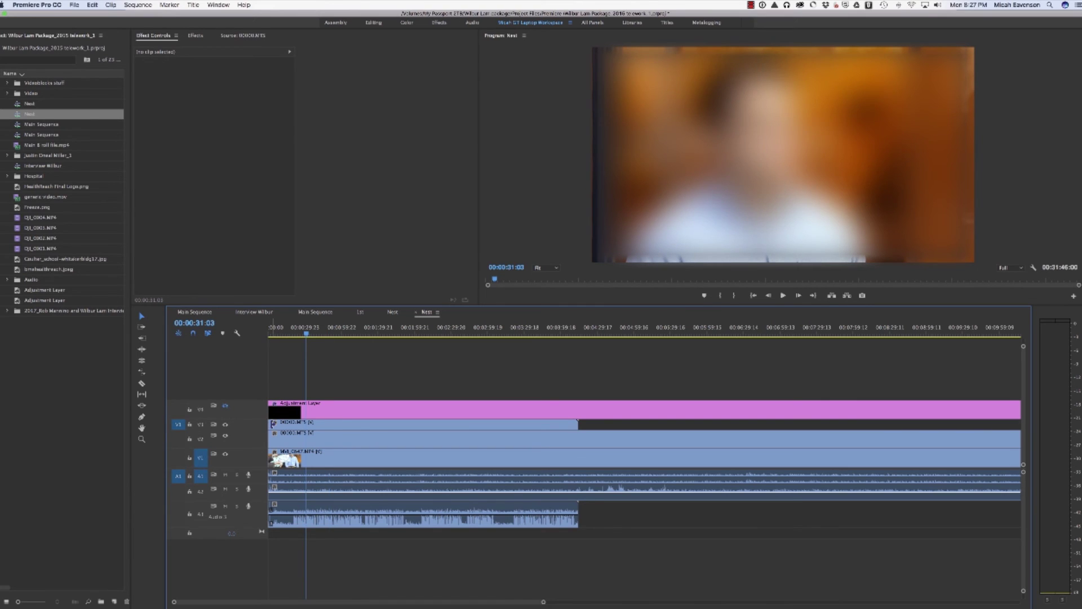
pyautogui.moveTo(270, 423); pyautogui.dragTo(293, 390)
pyautogui.click(270, 334)
pyautogui.press('=')
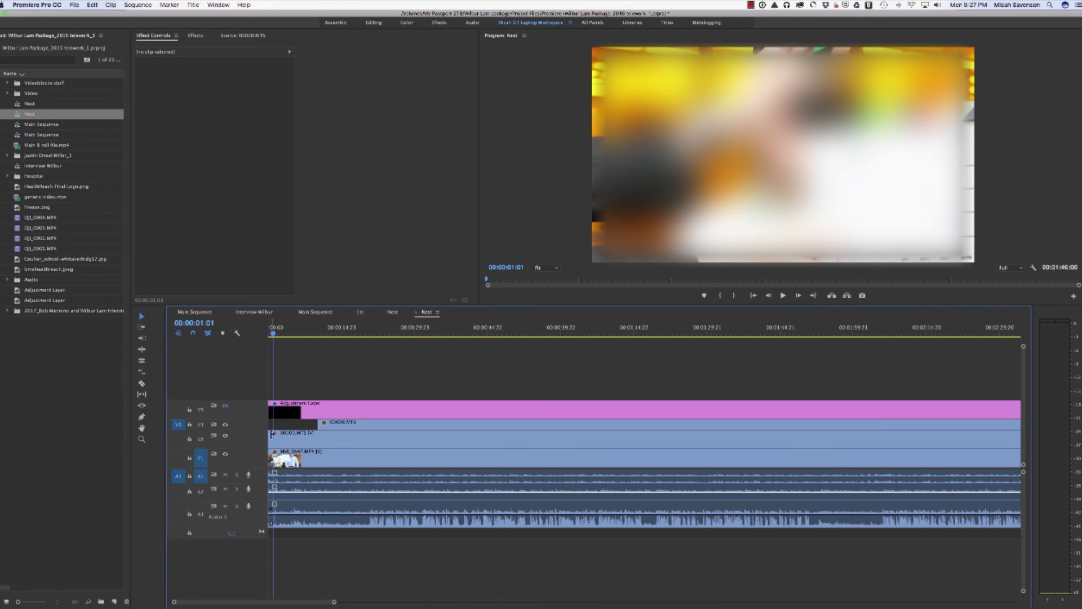
# - Unlink the clip on video track 2 from its audio and trim its start to match the track 3 clip
pyautogui.rightClick(296, 442)
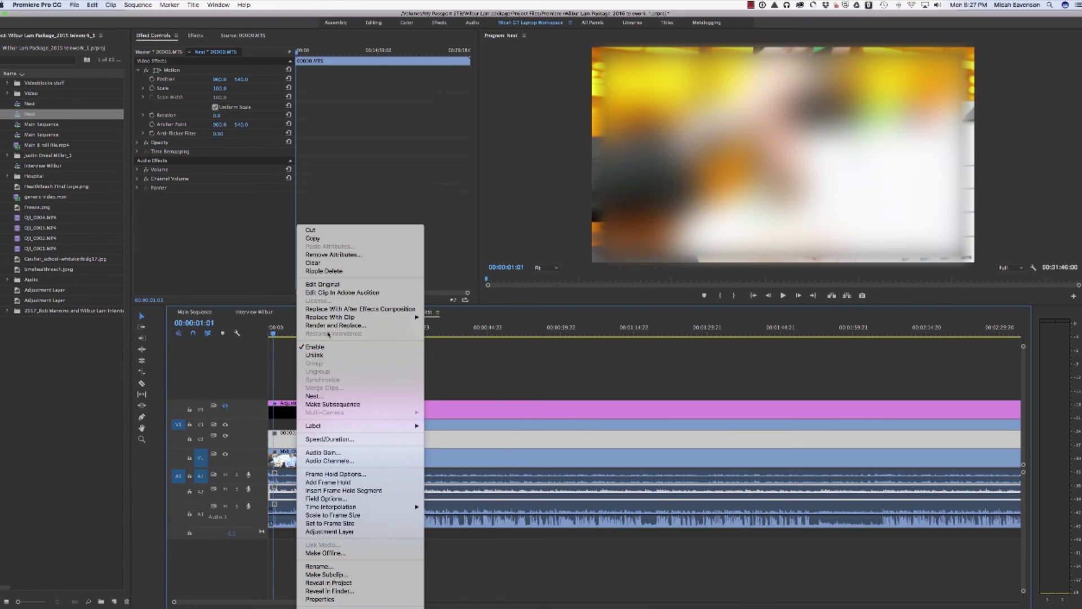
pyautogui.click(314, 355)
pyautogui.moveTo(275, 439); pyautogui.dragTo(318, 436)
# - Cut the track 3 video at about 13 seconds and trim the start of the second piece to open a gap
pyautogui.moveTo(314, 334); pyautogui.dragTo(333, 336)
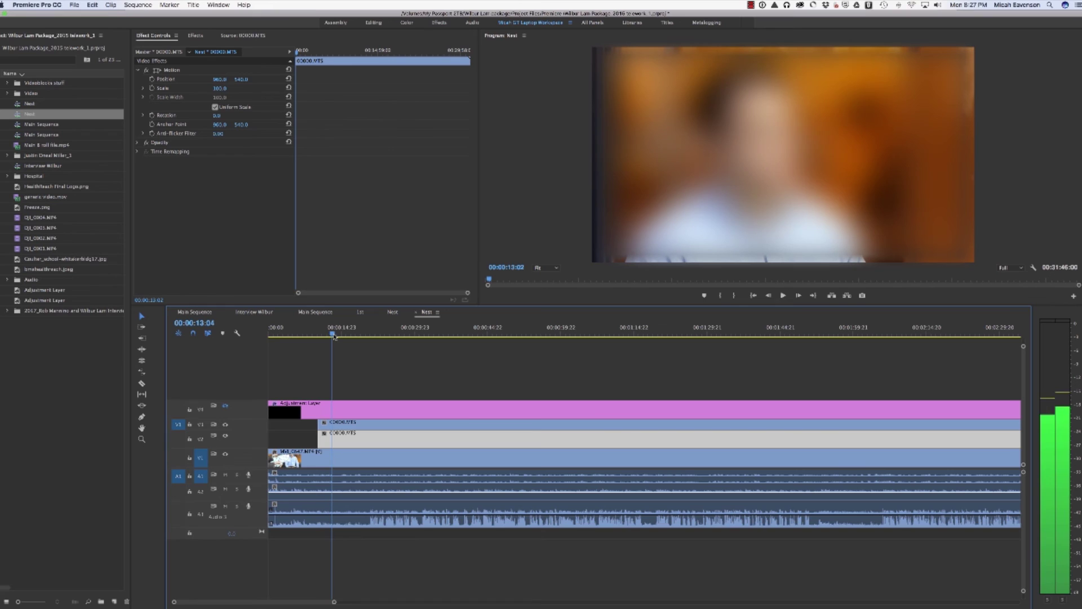
pyautogui.click(335, 424)
pyautogui.moveTo(336, 424); pyautogui.dragTo(354, 425)
pyautogui.press('space')
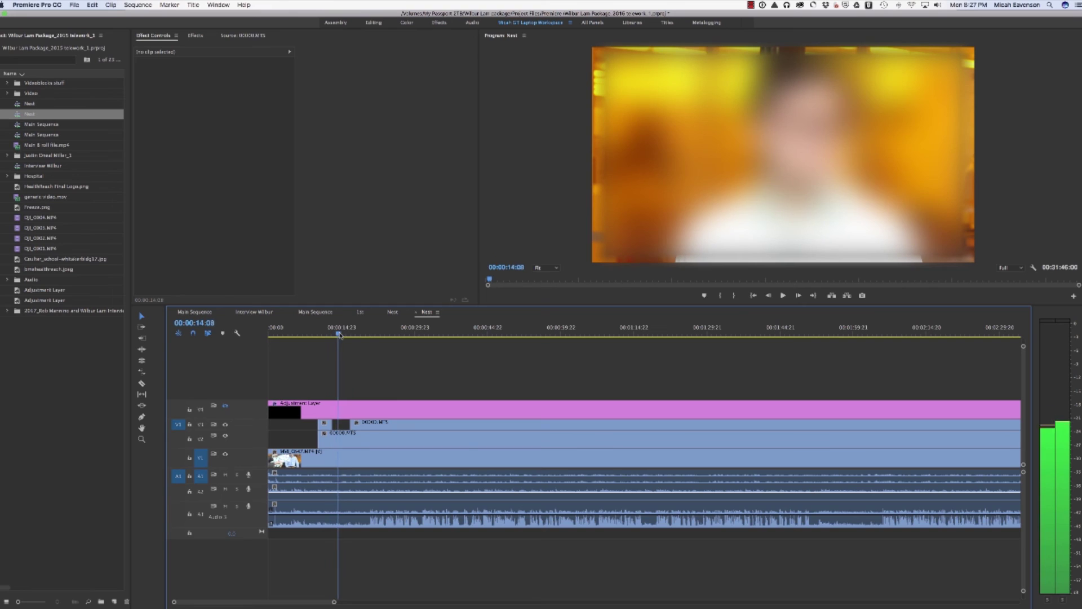
# - Cut the track 2 video at about 17 seconds, trim the starts of the later pieces on tracks 2 and 3, and return to the nest's sequence
pyautogui.click(351, 441)
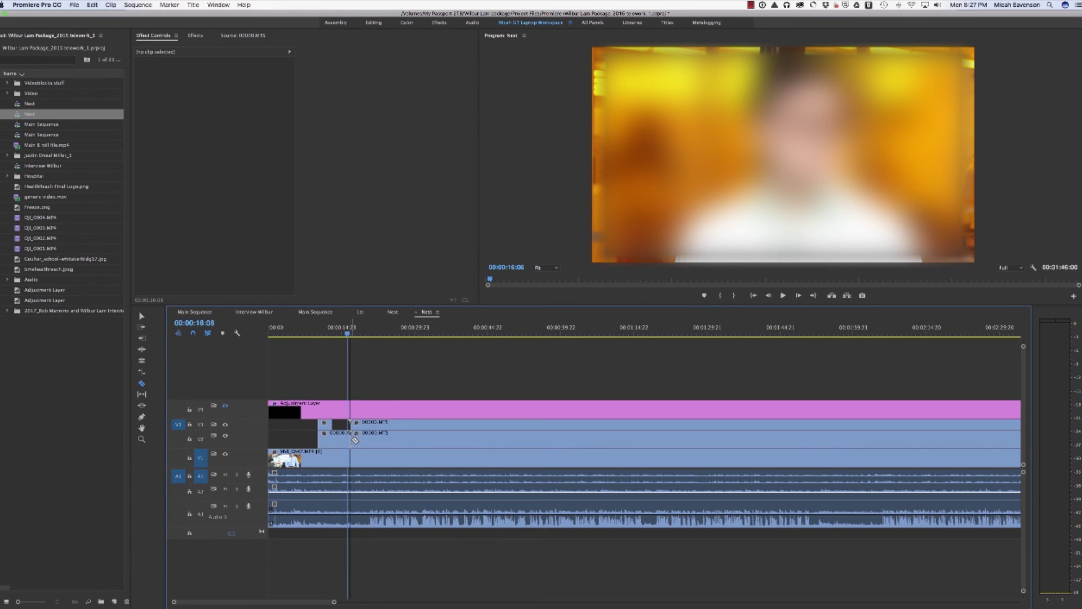
pyautogui.press('v')
pyautogui.moveTo(352, 424)
pyautogui.mouseDown()
pyautogui.moveTo(374, 425)
pyautogui.moveTo(371, 435)
pyautogui.mouseUp()
pyautogui.moveTo(335, 333)
pyautogui.mouseDown()
pyautogui.moveTo(305, 334)
pyautogui.moveTo(360, 343)
pyautogui.moveTo(316, 340)
pyautogui.moveTo(328, 333)
pyautogui.mouseUp()
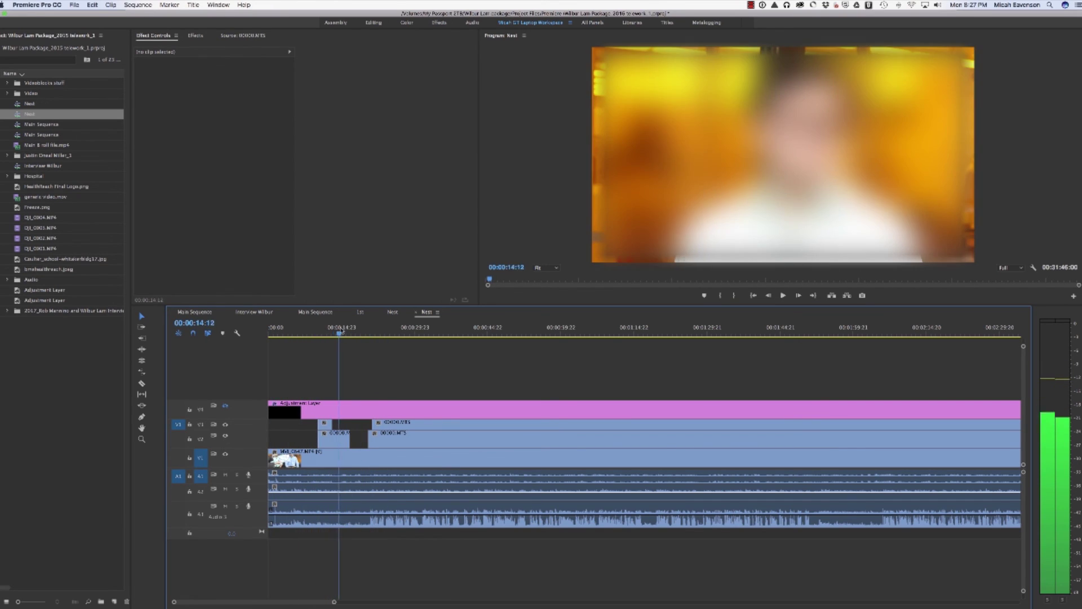
pyautogui.click(394, 313)
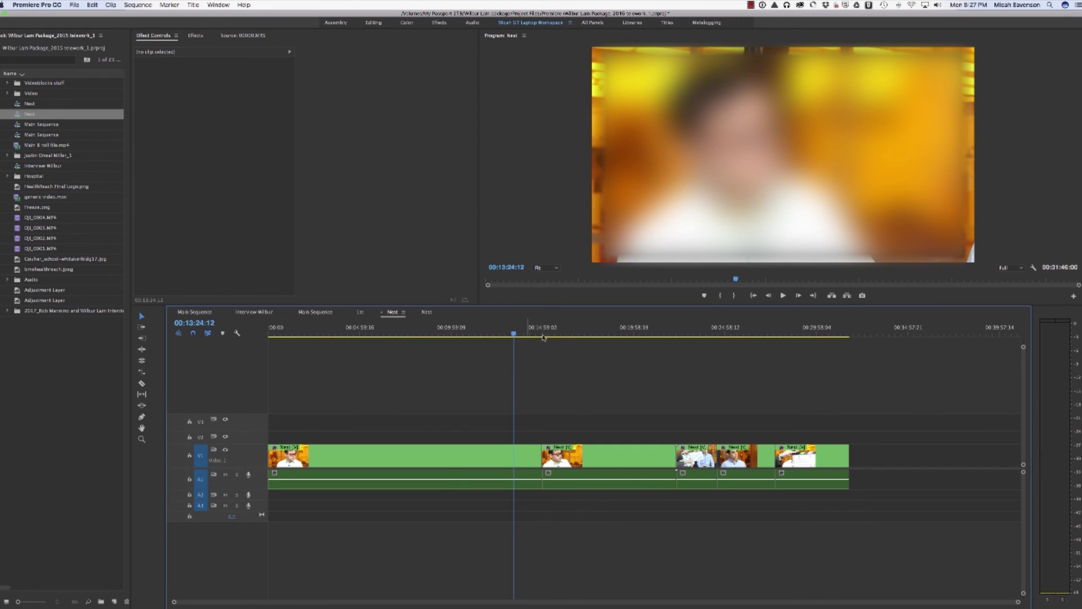
# - Hide the adjustment layer's track in the synced source sequence and scrub the nest's sequence to check the picture without timecode
pyautogui.moveTo(513, 333); pyautogui.dragTo(341, 345)
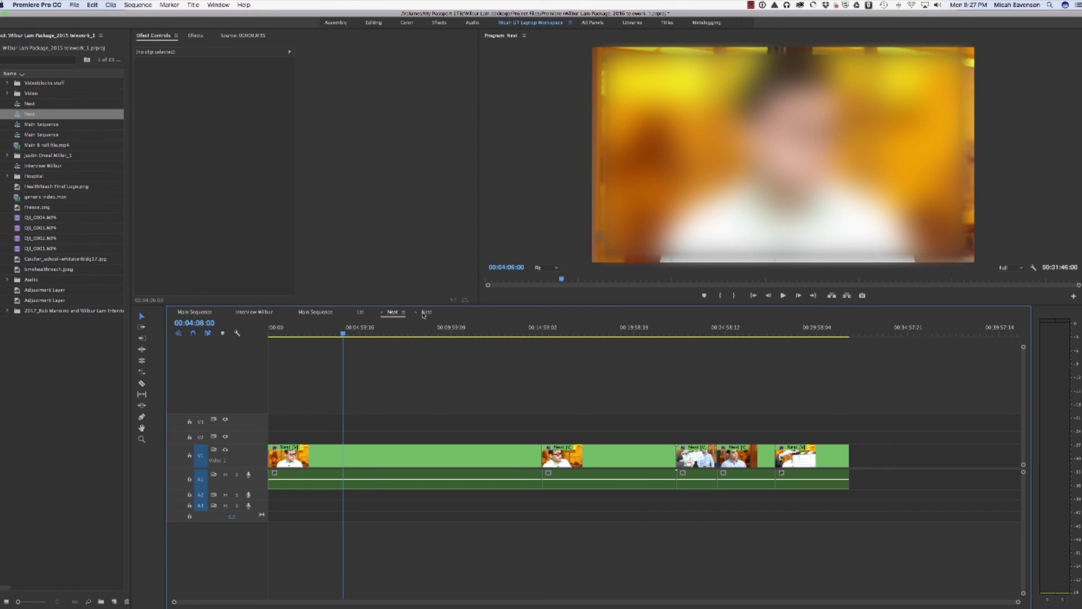
pyautogui.click(424, 314)
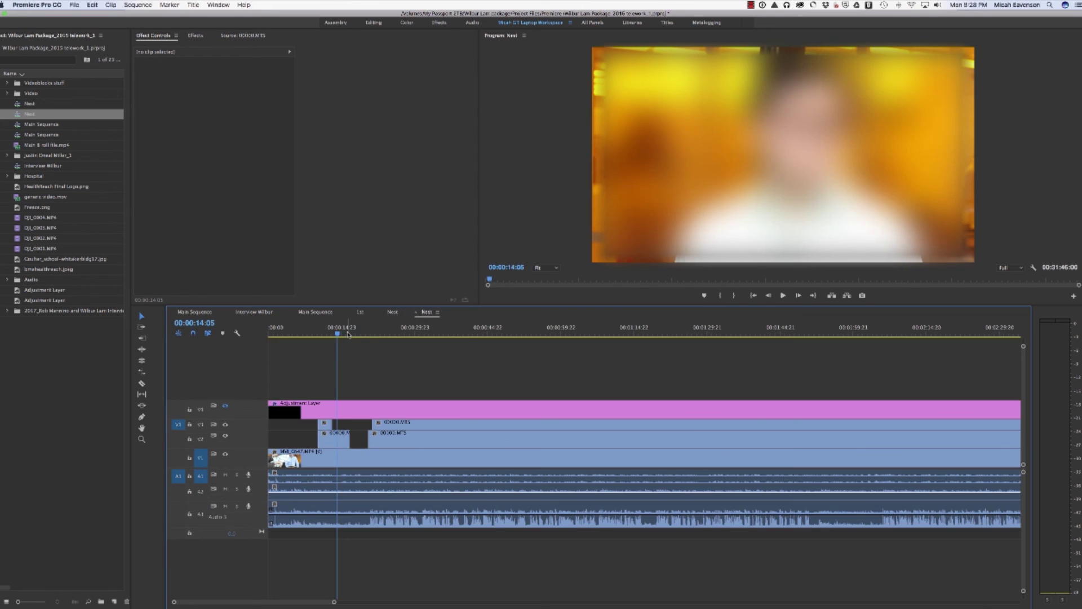
pyautogui.click(393, 312)
pyautogui.moveTo(434, 334); pyautogui.dragTo(497, 335)
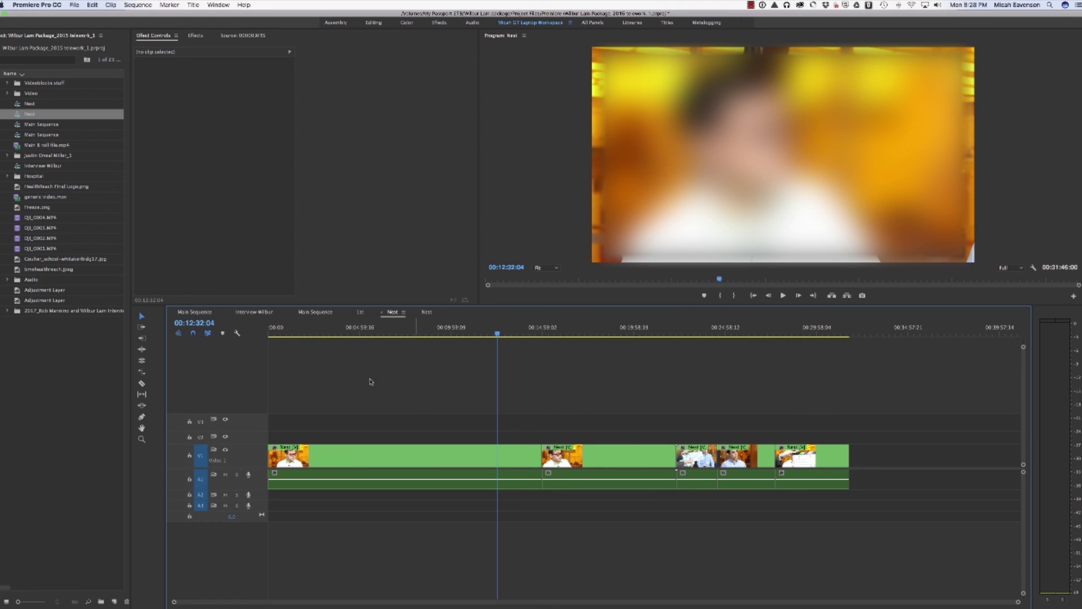
# - Turn the adjustment layer's track back on in the source sequence and scrub the nest's sequence to check the timecode overlay
pyautogui.click(429, 313)
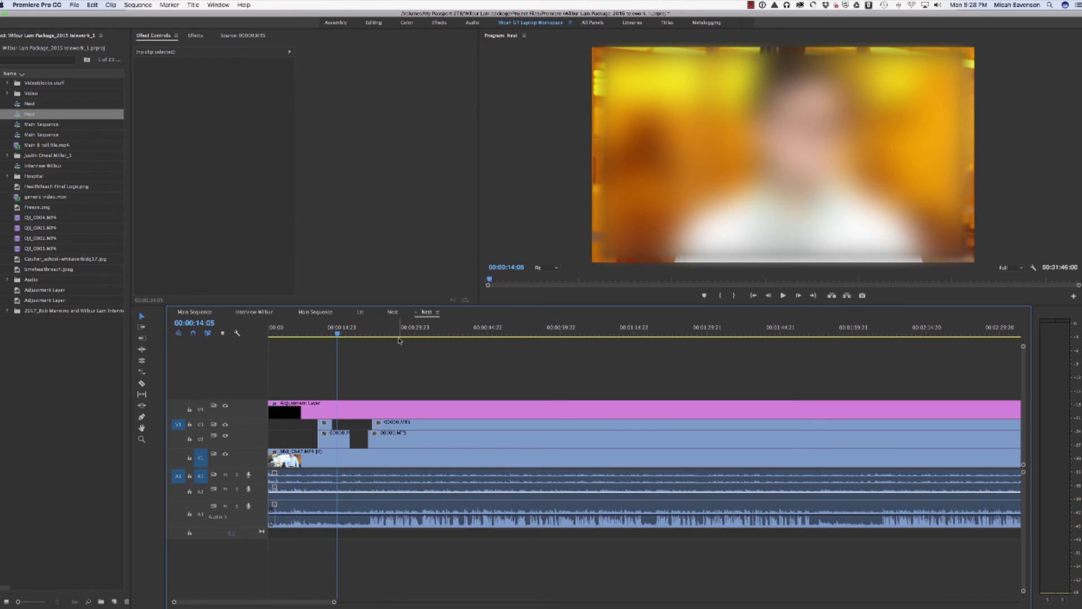
pyautogui.click(396, 314)
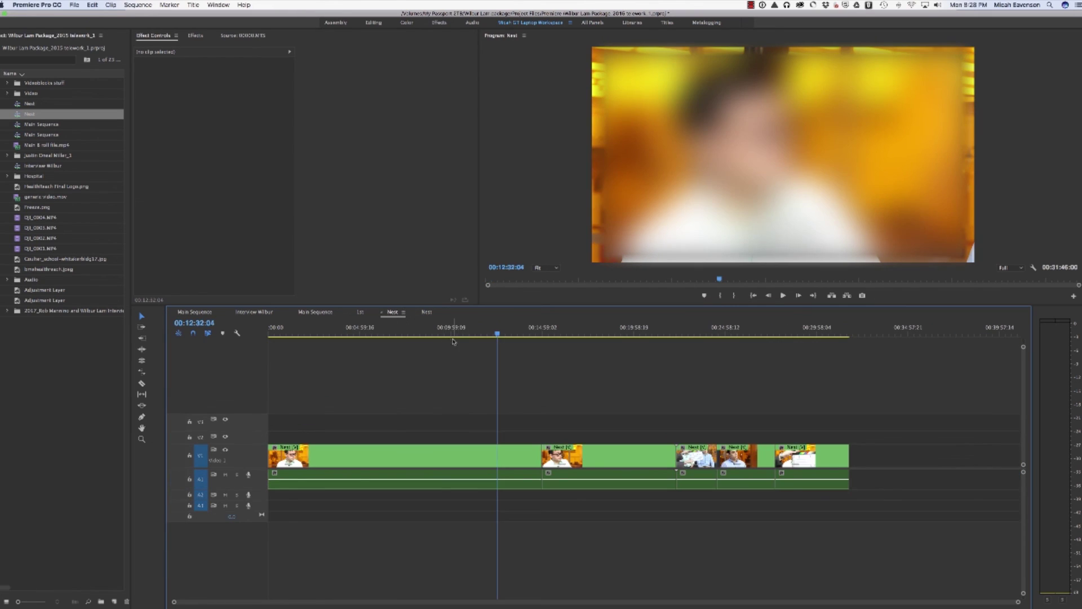
pyautogui.click(340, 333)
pyautogui.moveTo(340, 333); pyautogui.dragTo(549, 337)
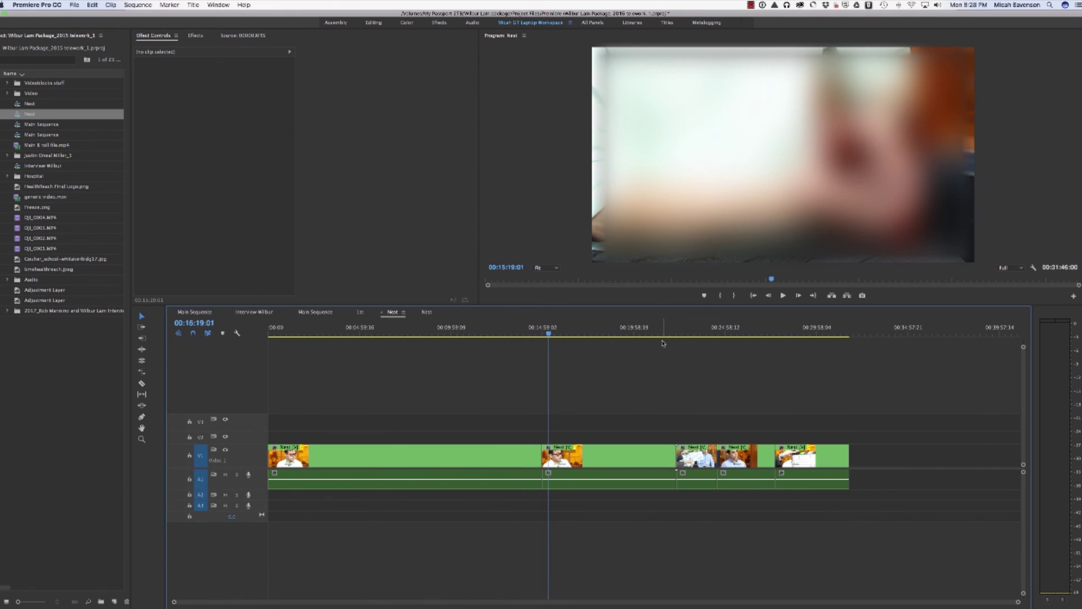
pyautogui.moveTo(699, 334); pyautogui.dragTo(372, 382)
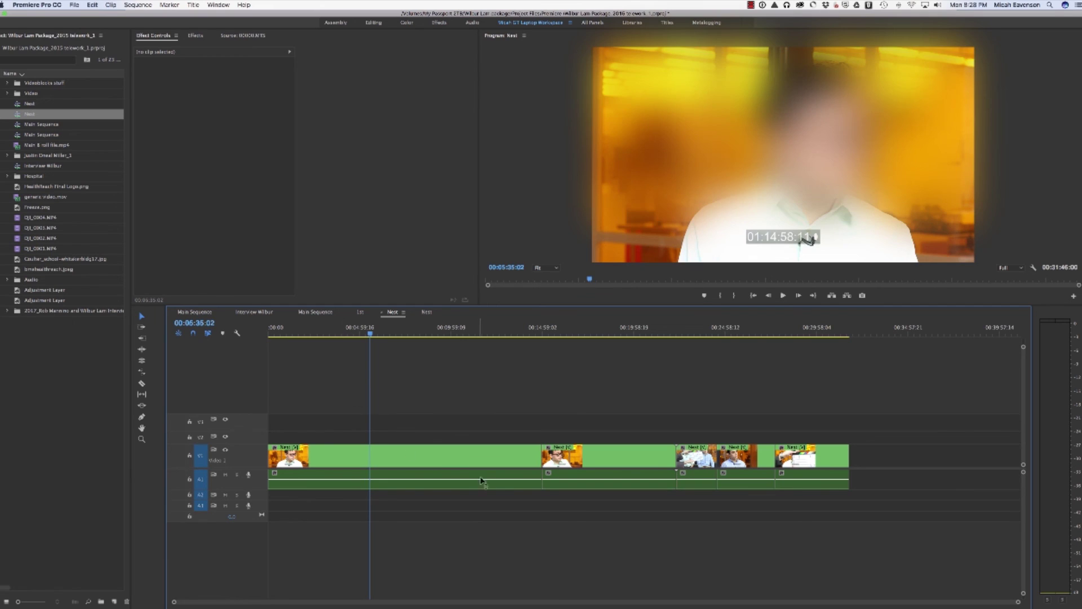
# - Spot-check the timecode overlay at several points between about 9:43 and 26:12 in the nest's sequence, and save the project
pyautogui.click(446, 332)
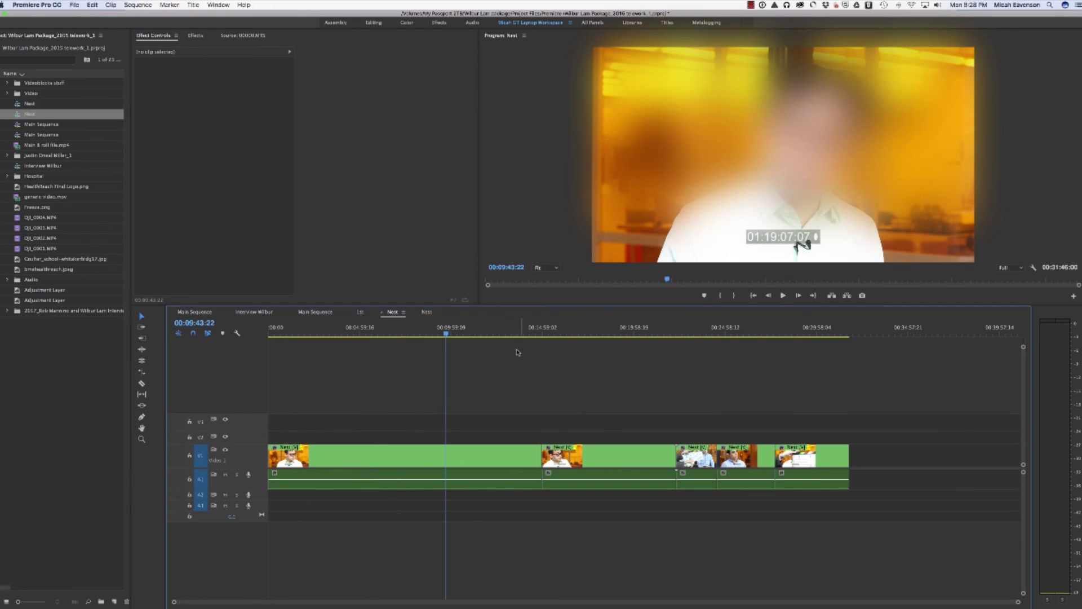
pyautogui.click(527, 333)
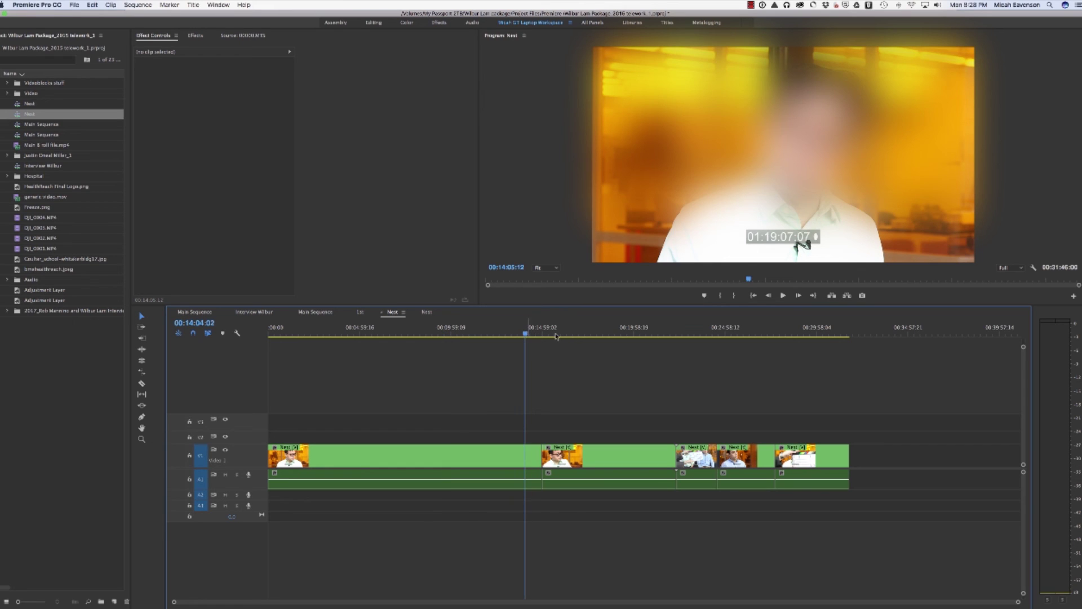
pyautogui.click(610, 333)
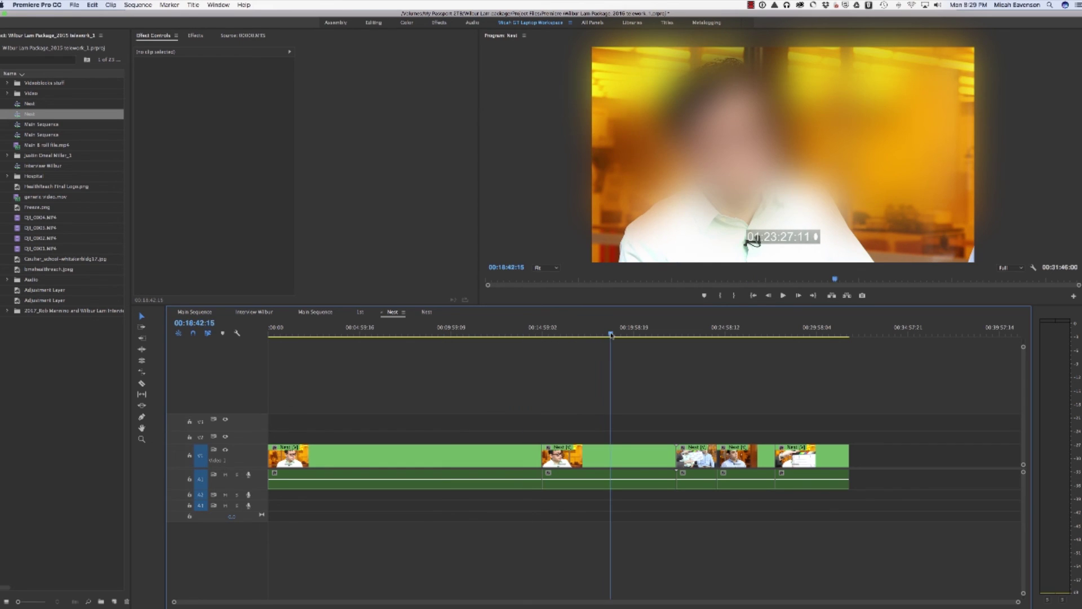
pyautogui.click(658, 333)
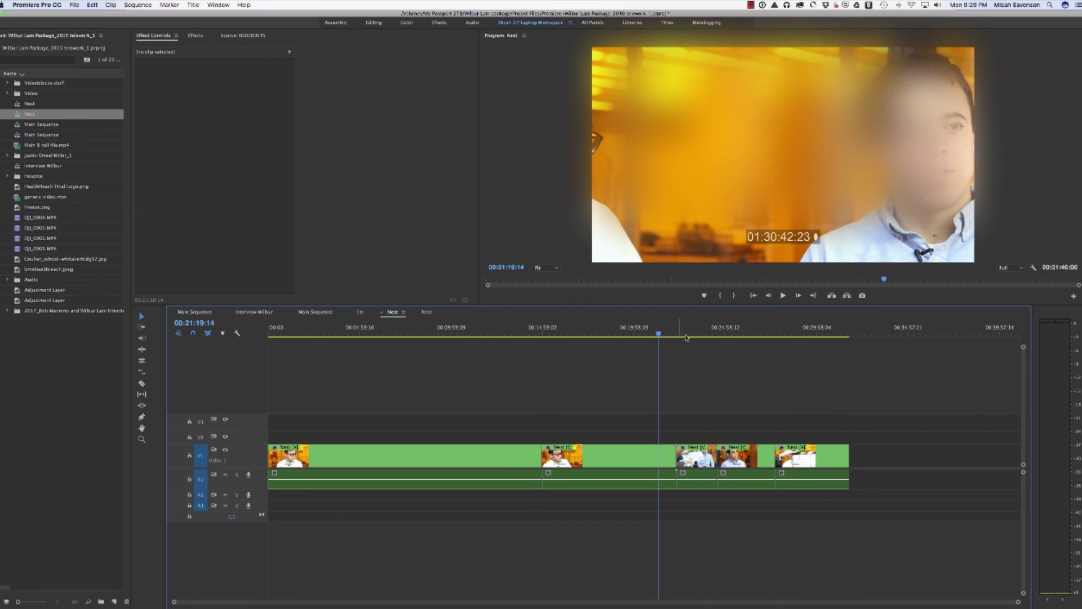
pyautogui.click(702, 334)
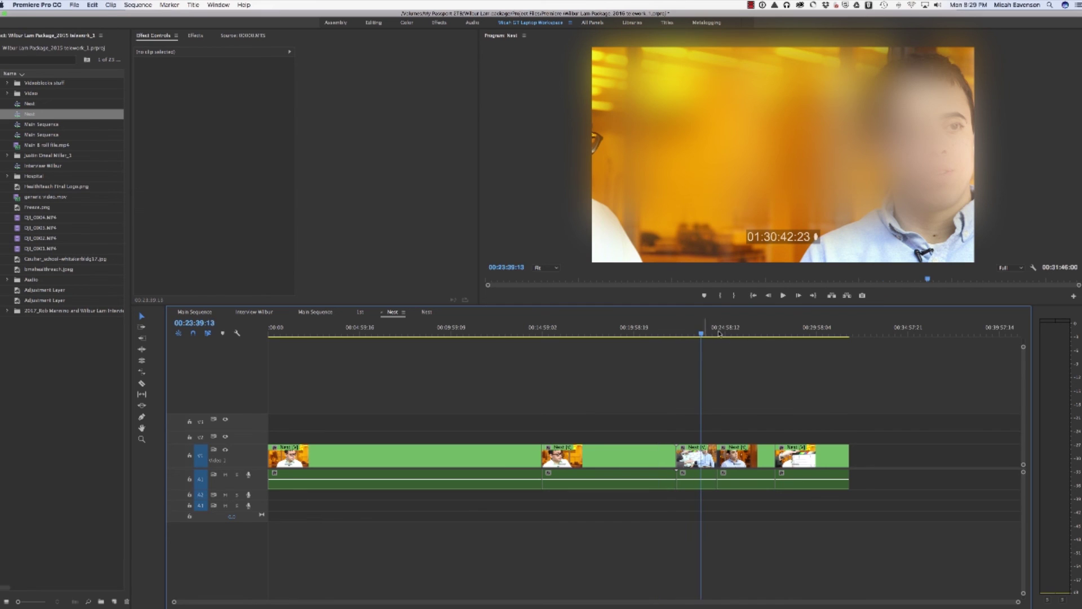
pyautogui.click(729, 334)
pyautogui.press('super+s')
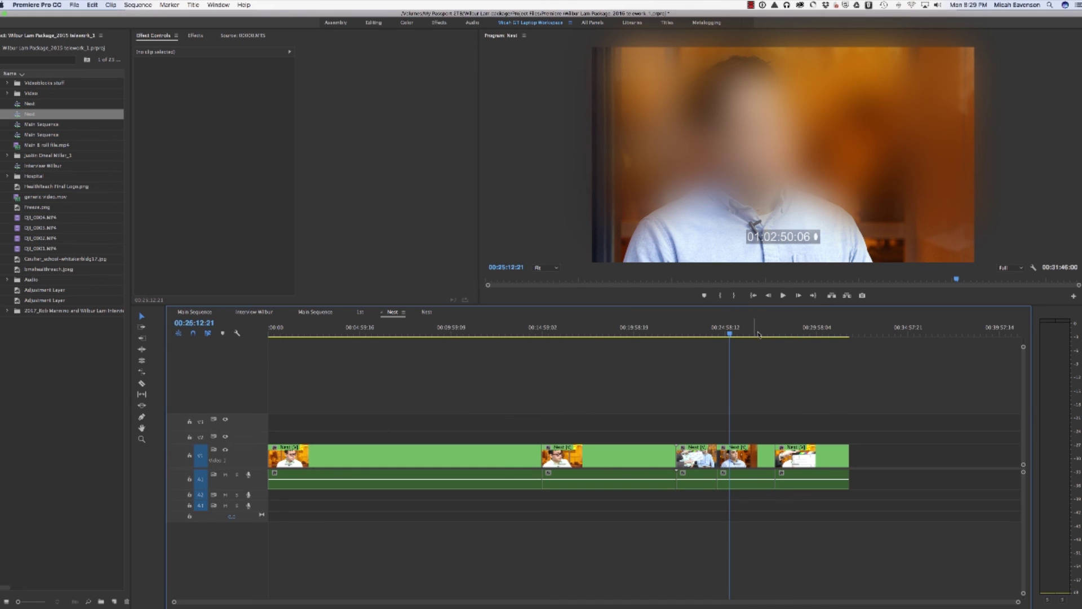
# - Scrub back through the nest's sequence to about 14:35 to compare the overlaid timecode with the sequence position
pyautogui.click(759, 333)
pyautogui.moveTo(760, 333); pyautogui.dragTo(561, 342)
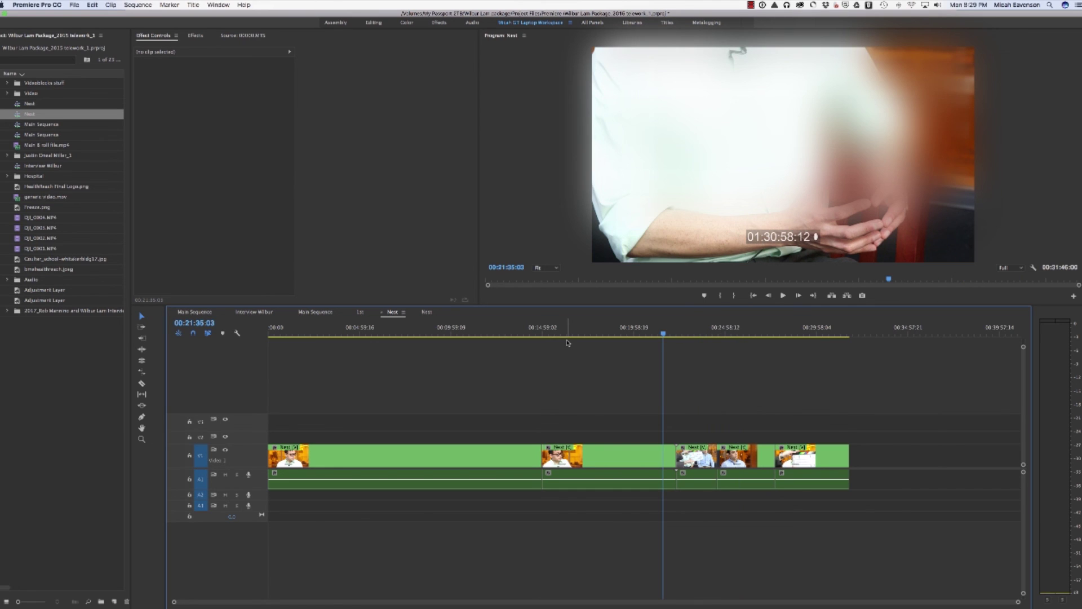
pyautogui.moveTo(555, 336); pyautogui.dragTo(535, 336)
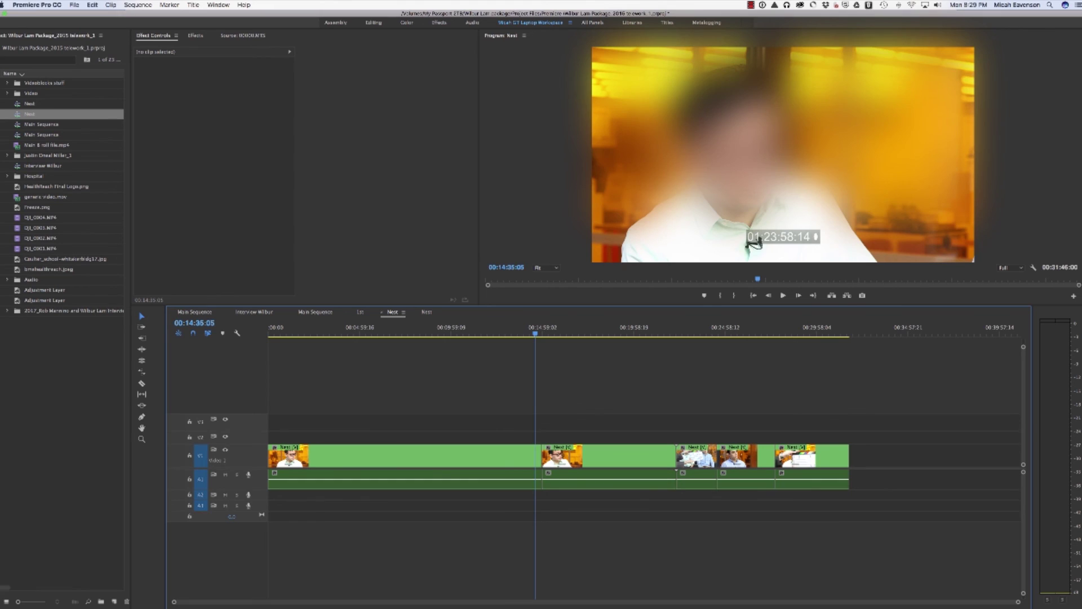